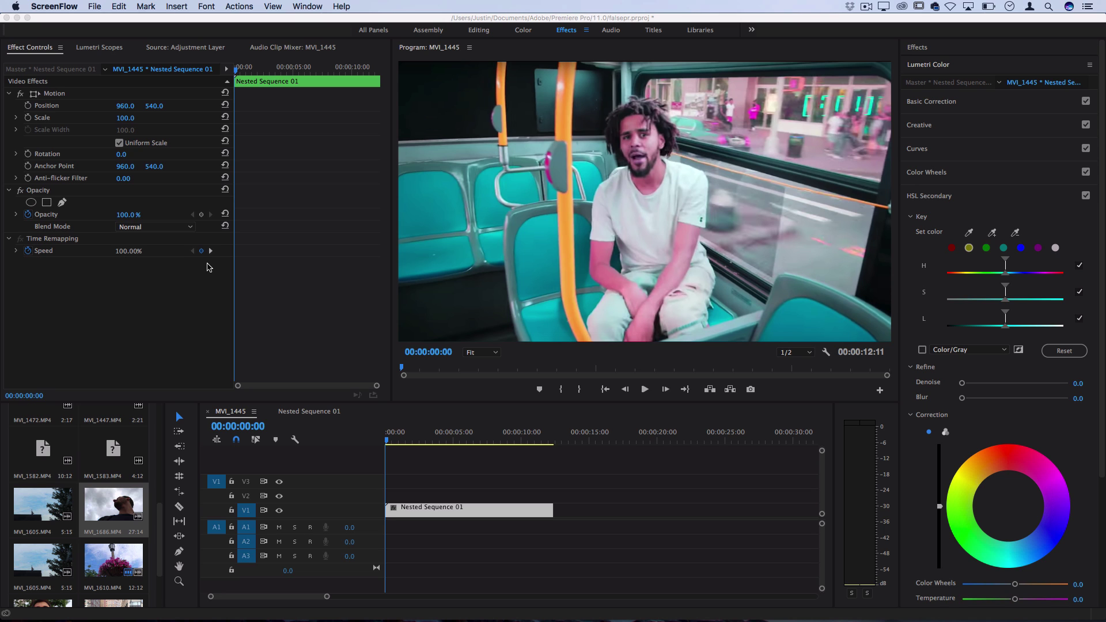
Move the playhead to 00:00:01:12 to view the street shot in the MVI_1445 sequence.
{"action": "left_click", "coordinate": [393, 444]}
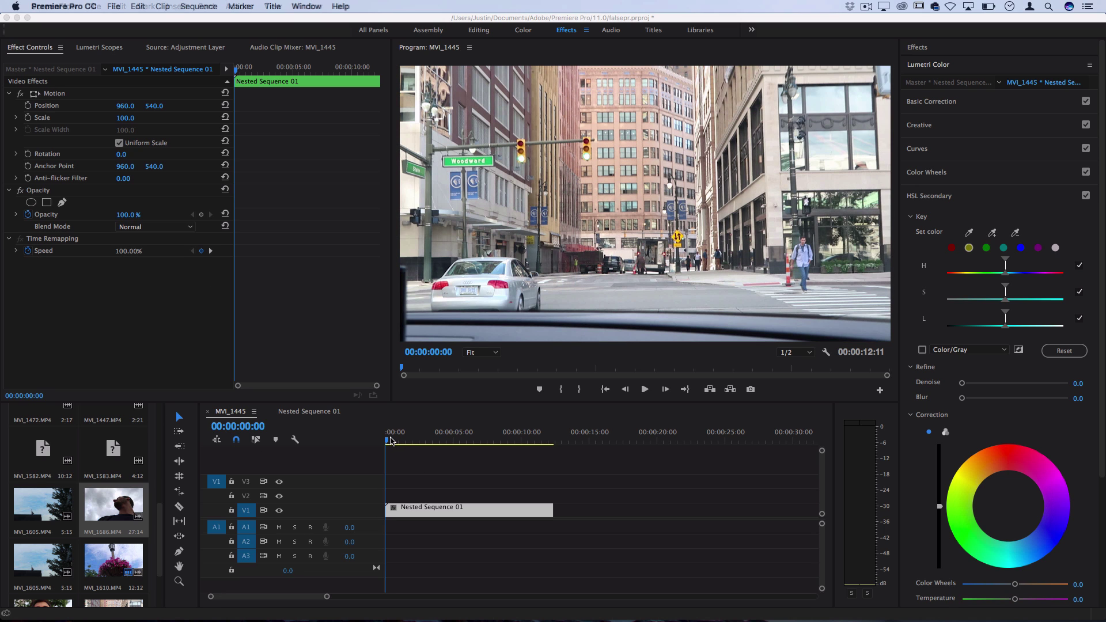
{"action": "mouse_move", "coordinate": [415, 441]}
{"action": "left_mouse_down"}
{"action": "mouse_move", "coordinate": [440, 443]}
{"action": "mouse_move", "coordinate": [407, 448]}
{"action": "left_mouse_up"}
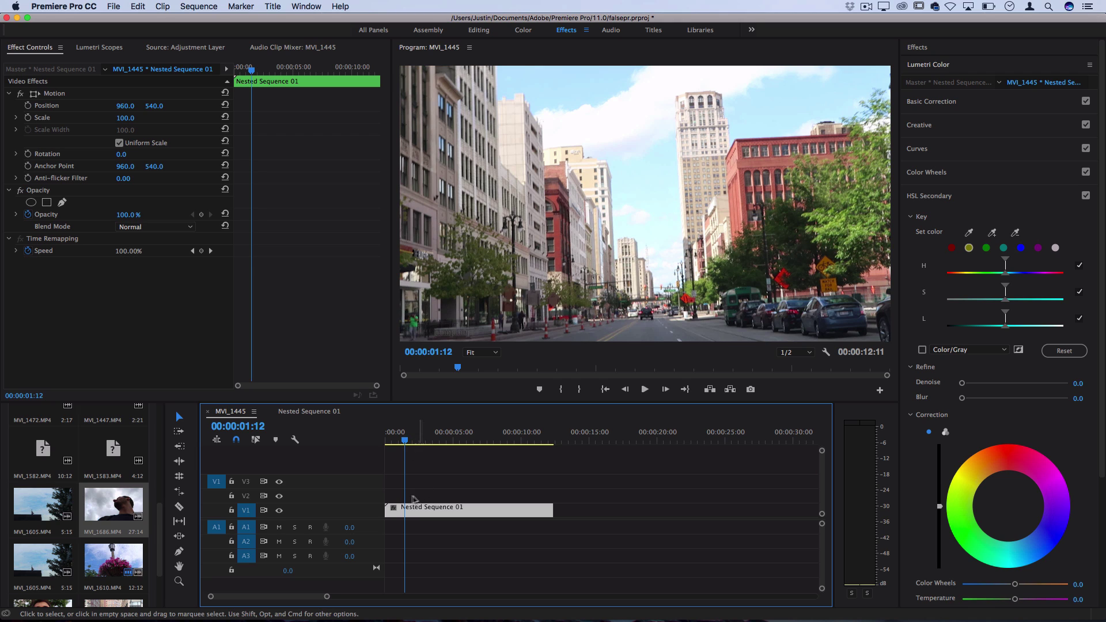
Create an adjustment layer and place it on track V2 over the full length of Nested Sequence 01.
{"action": "scroll", "coordinate": [46, 432], "scroll_direction": "up", "scroll_amount": 5}
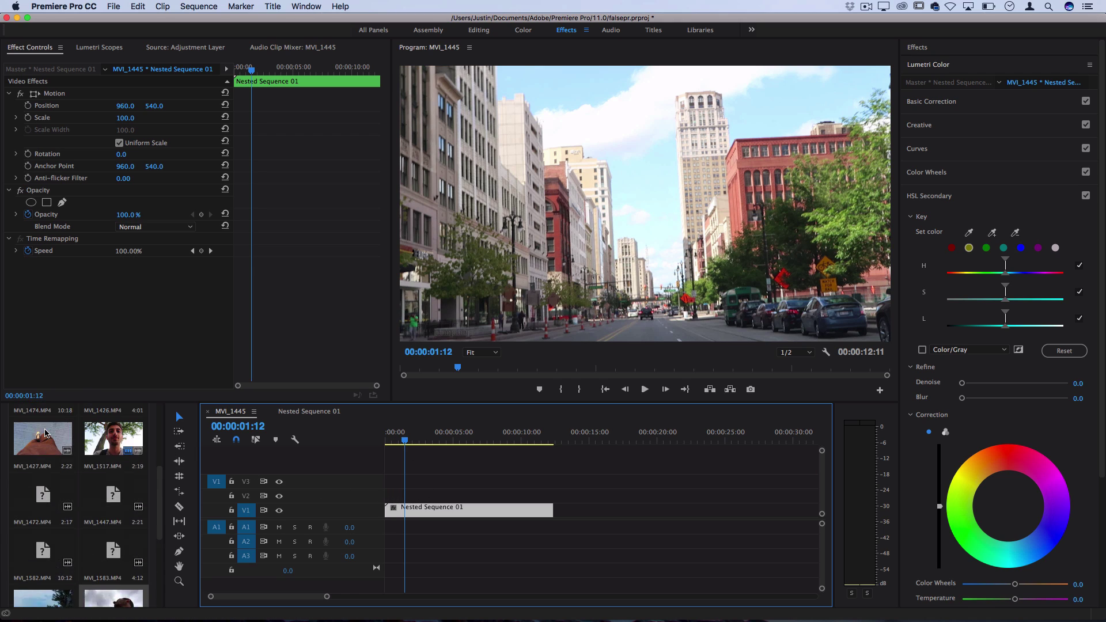
{"action": "left_click", "coordinate": [40, 412]}
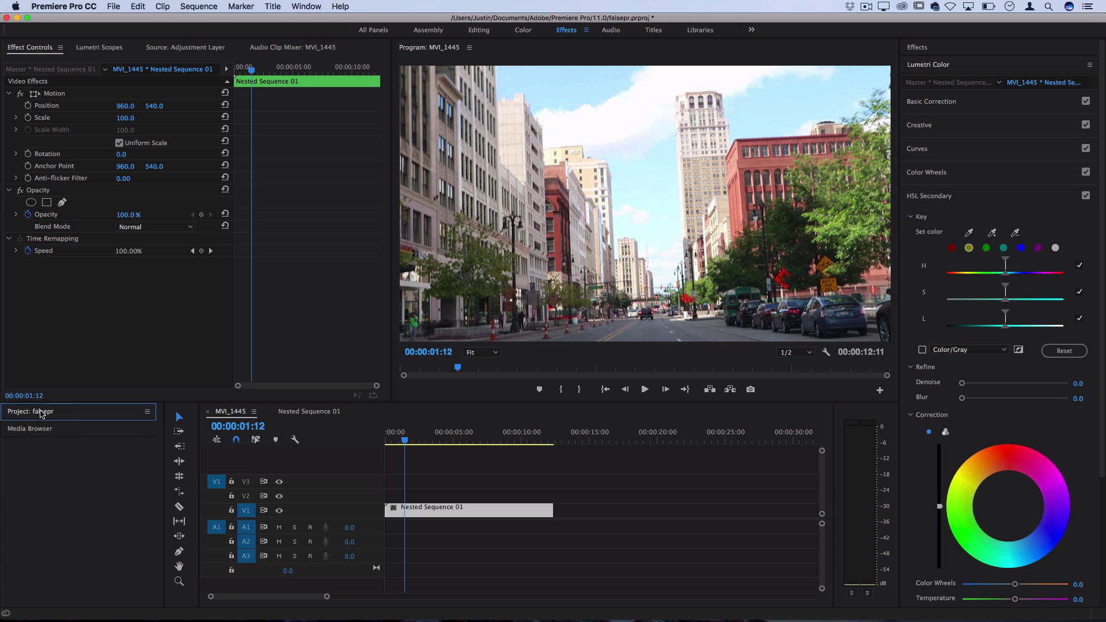
{"action": "left_click", "coordinate": [114, 6]}
{"action": "mouse_move", "coordinate": [123, 21]}
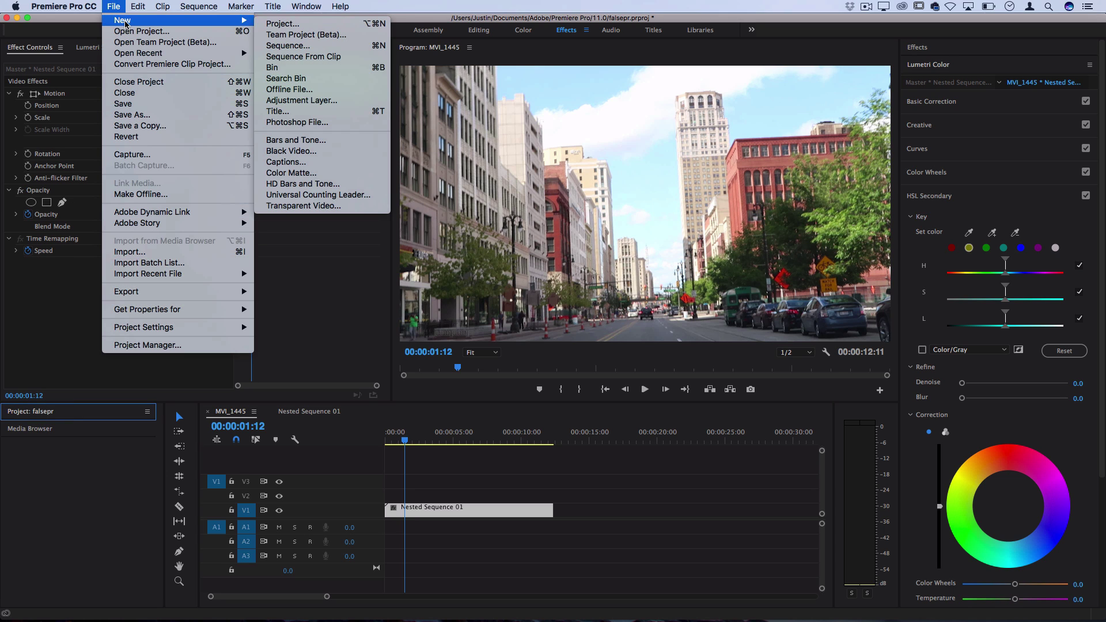
{"action": "left_click", "coordinate": [291, 100]}
{"action": "key", "text": "Return"}
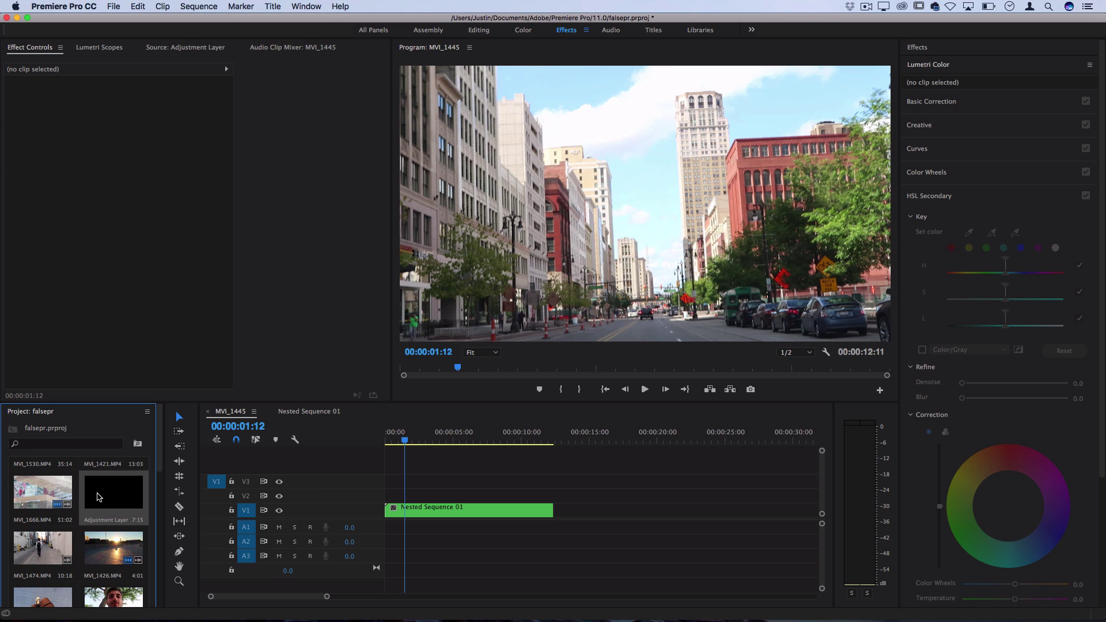
{"action": "left_click_drag", "start_coordinate": [98, 498], "coordinate": [552, 495]}
{"action": "left_click", "coordinate": [426, 496]}
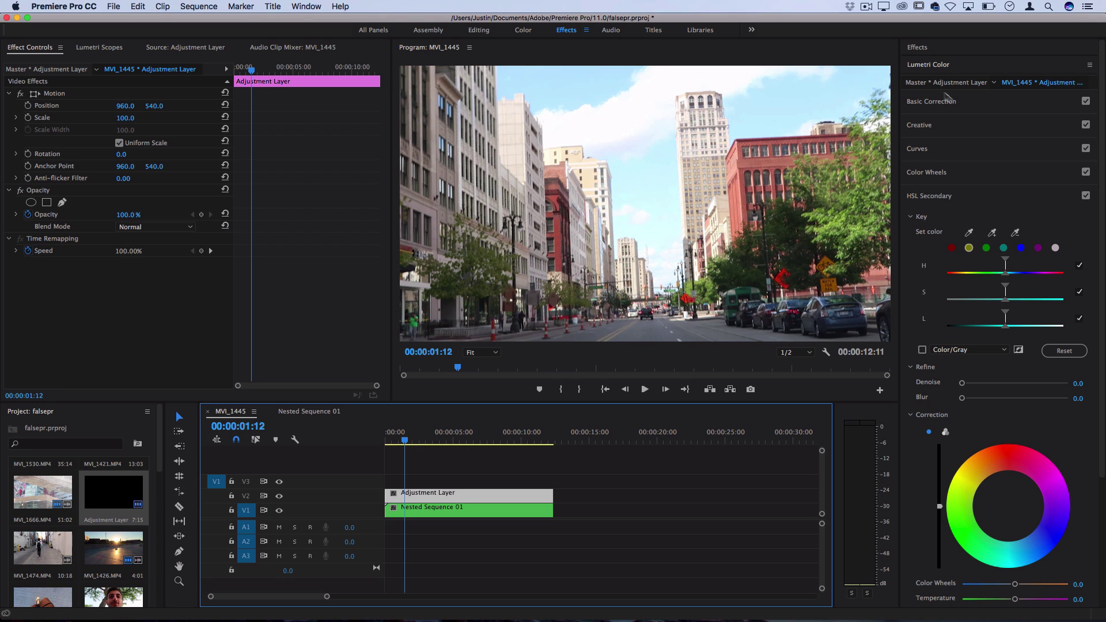
Apply the Color Balance (HLS) video effect from Color Correction to the adjustment layer on V2.
{"action": "left_click", "coordinate": [924, 66]}
{"action": "left_click", "coordinate": [920, 51]}
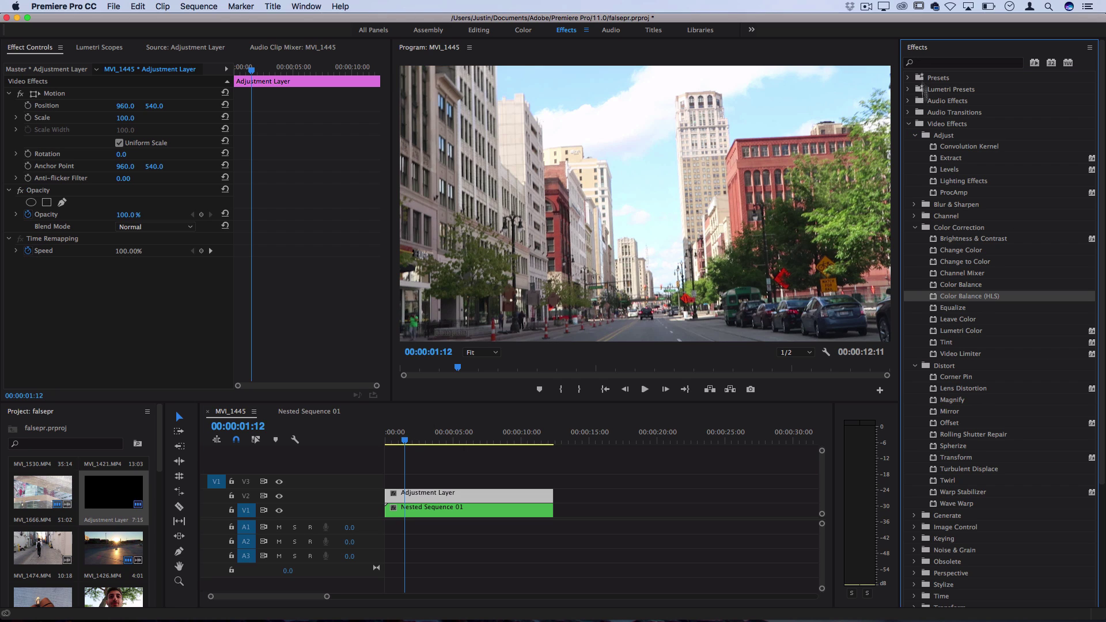
{"action": "left_click", "coordinate": [909, 124]}
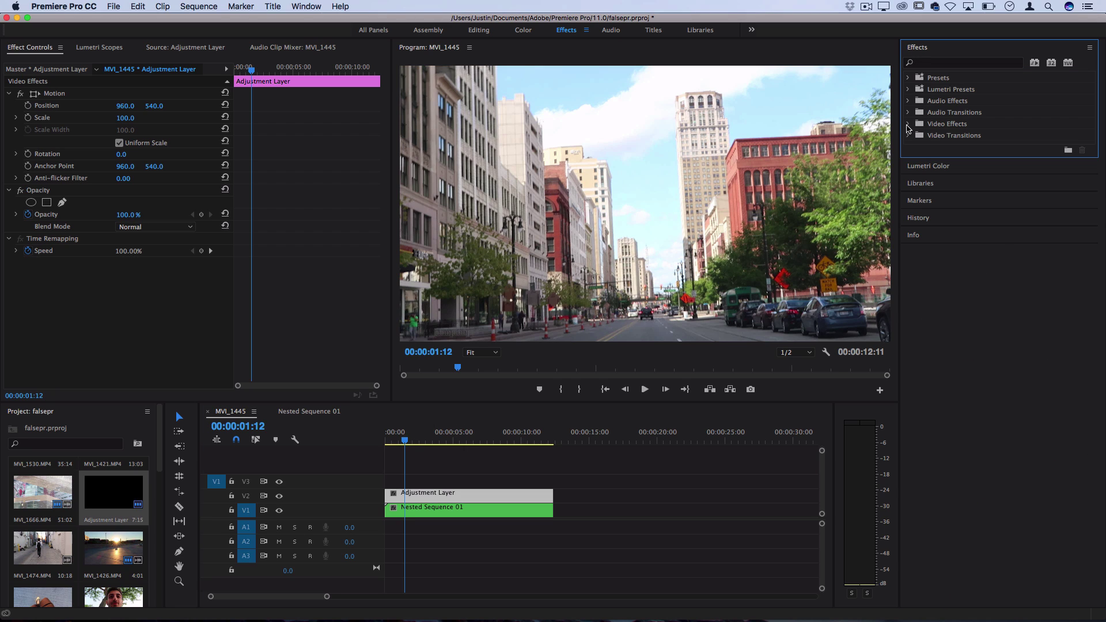
{"action": "left_click", "coordinate": [909, 125]}
{"action": "left_click", "coordinate": [915, 230]}
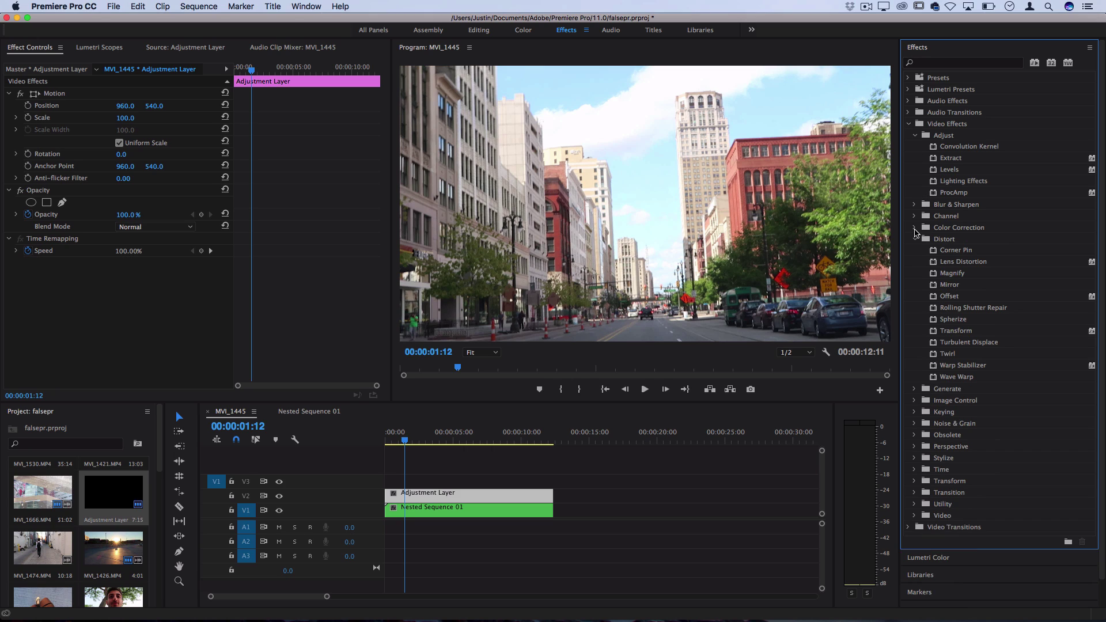
{"action": "left_click", "coordinate": [916, 230]}
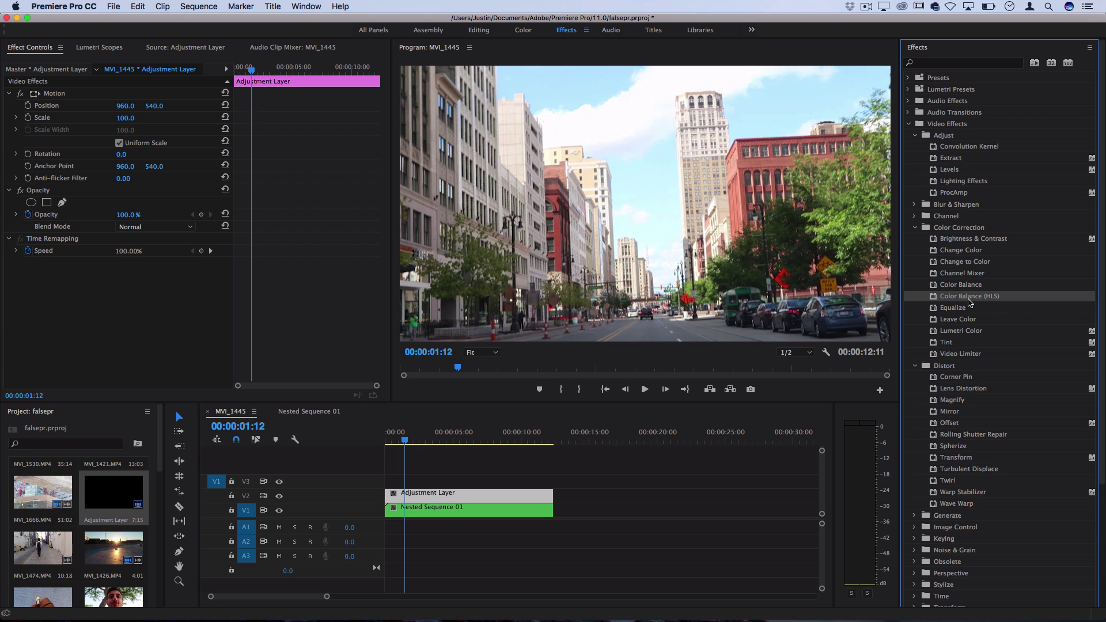
{"action": "left_click_drag", "start_coordinate": [970, 302], "coordinate": [453, 496]}
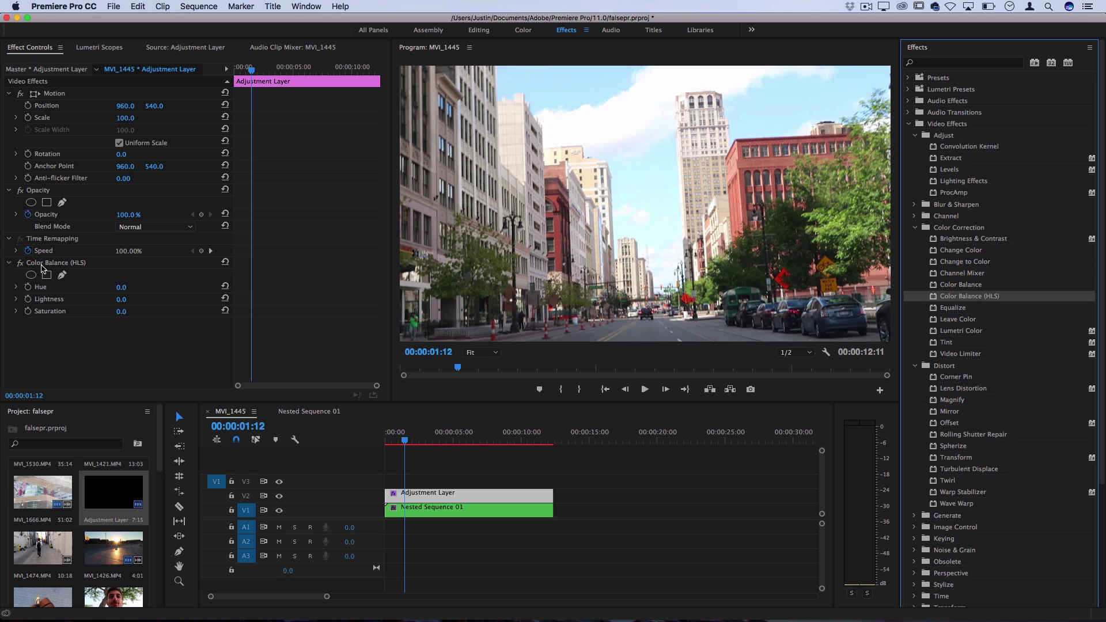
Set the Color Balance (HLS) hue of the adjustment layer to -15.0°.
{"action": "left_click", "coordinate": [124, 288]}
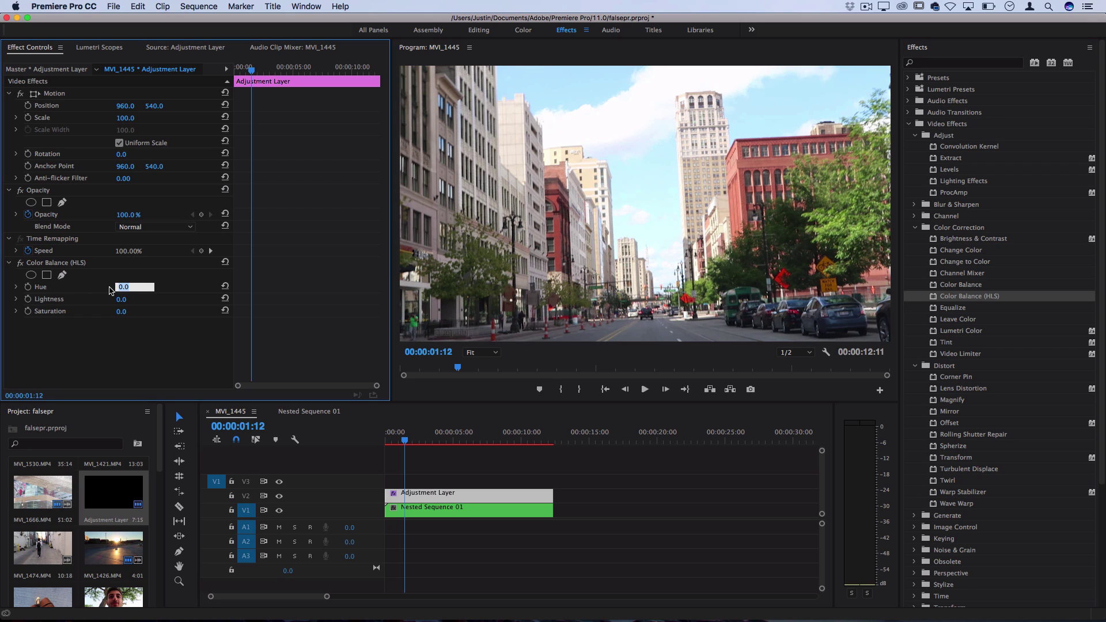
{"action": "type", "text": "-1"}
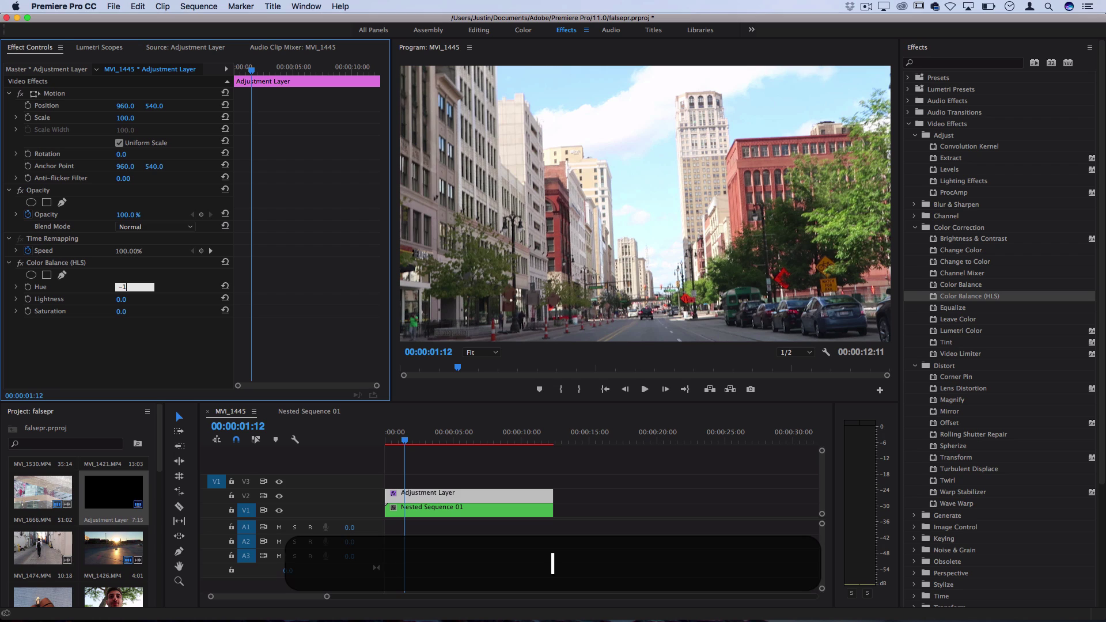
{"action": "type", "text": "0"}
{"action": "key", "text": "BackSpace"}
{"action": "type", "text": "5"}
{"action": "key", "text": "Return"}
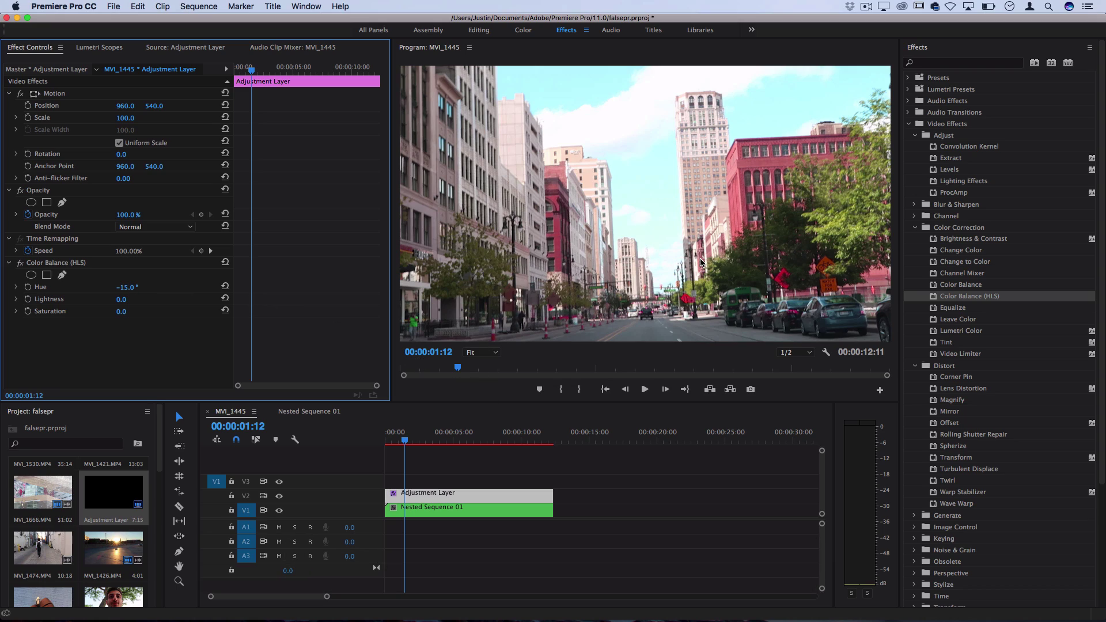
At 00:00:04:23, toggle the output of track V2 off and on to compare the sunset shot with and without the hue shift.
{"action": "left_click_drag", "start_coordinate": [407, 443], "coordinate": [453, 441]}
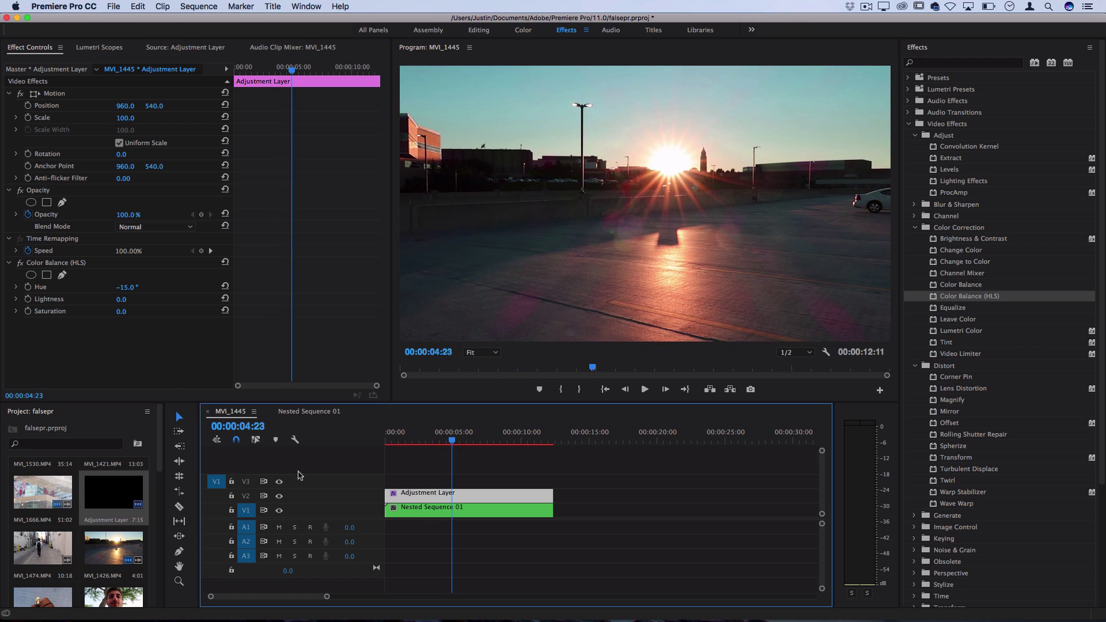
{"action": "left_click", "coordinate": [279, 497]}
{"action": "left_click", "coordinate": [279, 496]}
{"action": "left_click", "coordinate": [279, 495]}
{"action": "left_click", "coordinate": [279, 496]}
With the playhead at 00:00:06:04, key the yellow tones in Lumetri Color's HSL Secondary and widen the key's hue falloff.
{"action": "left_click", "coordinate": [468, 438]}
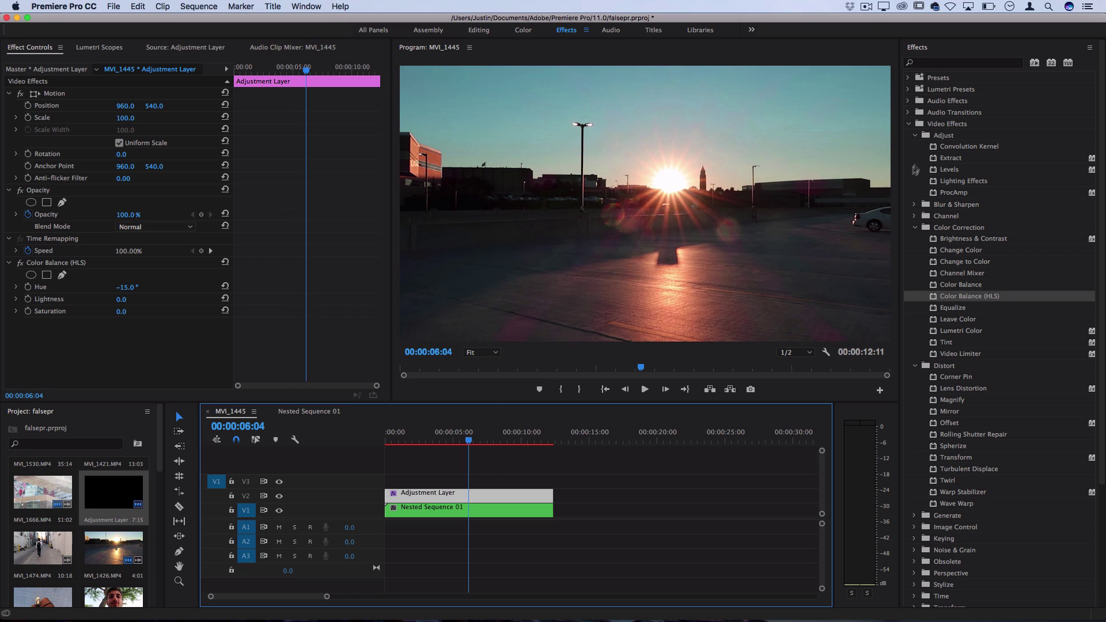
{"action": "left_click", "coordinate": [910, 124]}
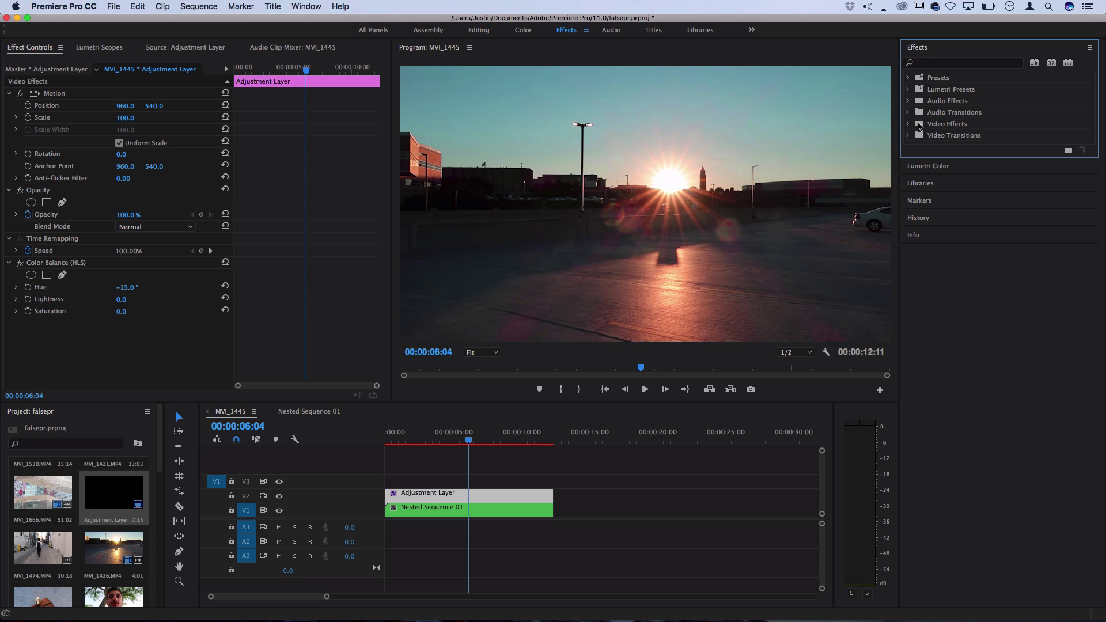
{"action": "left_click", "coordinate": [926, 170]}
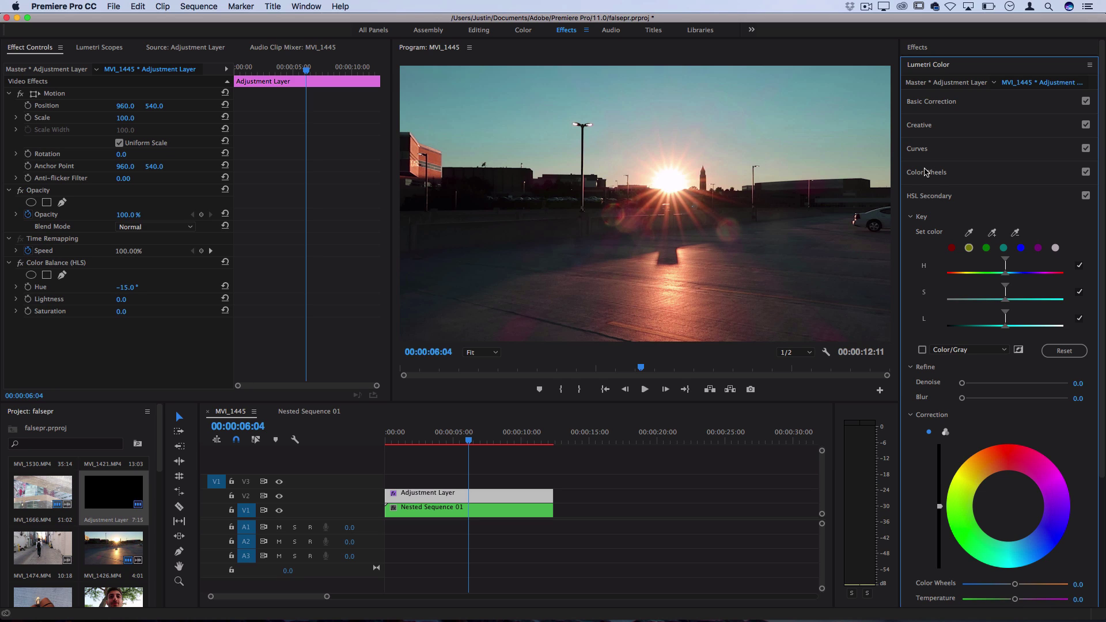
{"action": "left_click", "coordinate": [921, 68]}
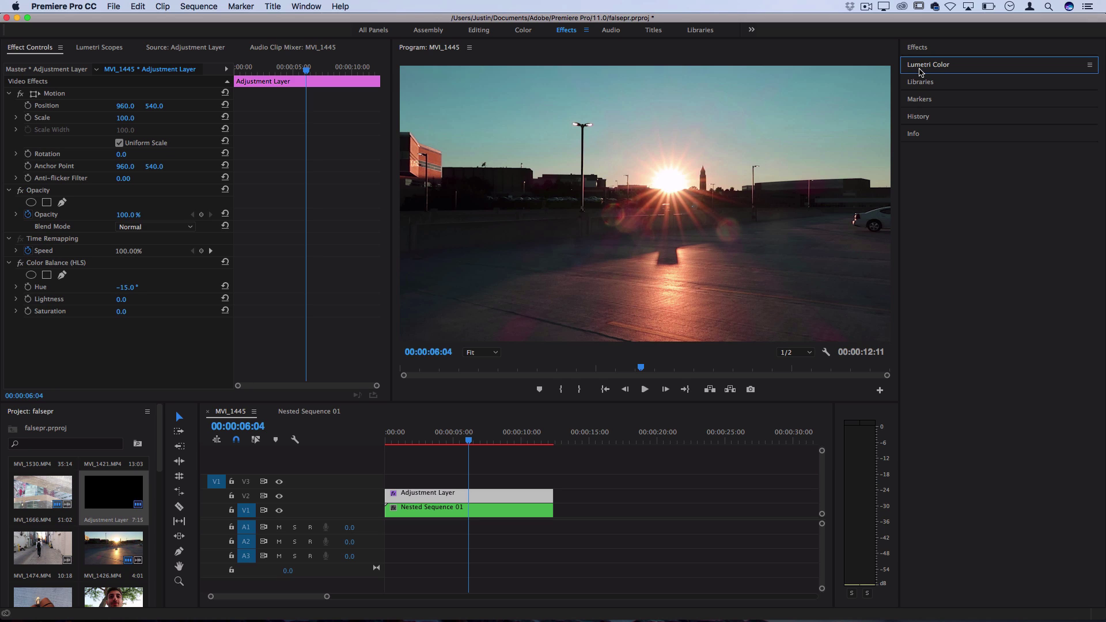
{"action": "left_click", "coordinate": [920, 69]}
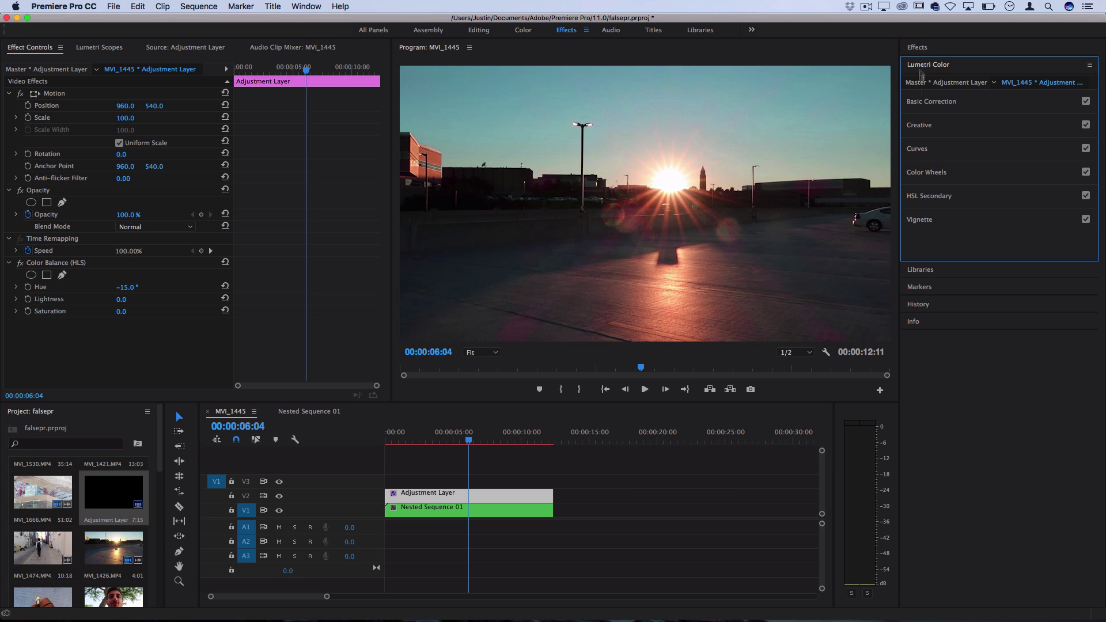
{"action": "left_click", "coordinate": [920, 199]}
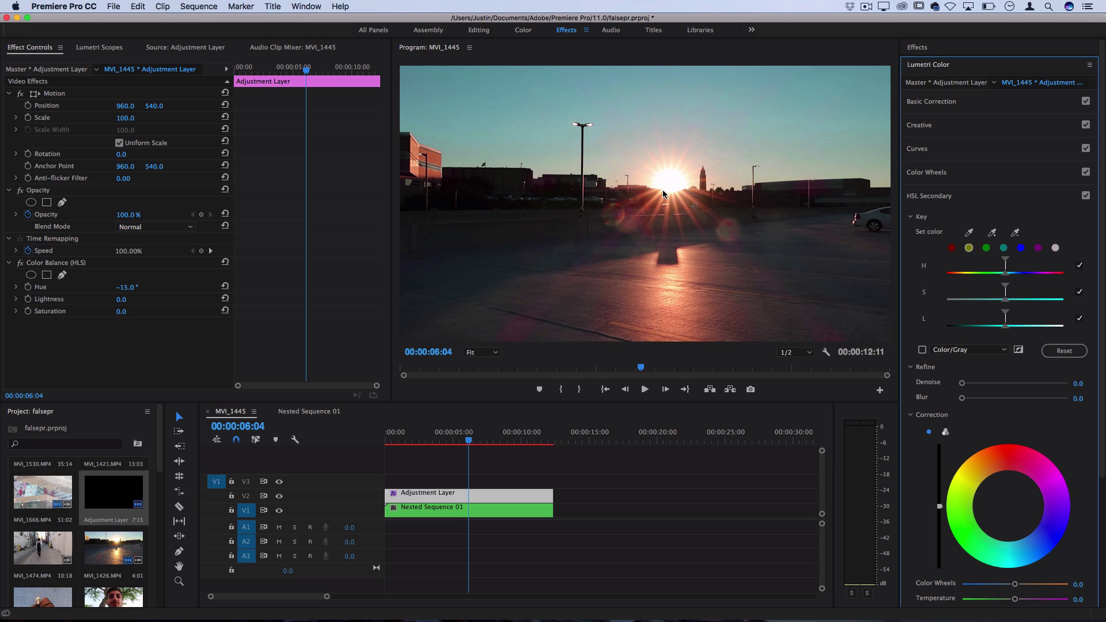
{"action": "left_click", "coordinate": [969, 248]}
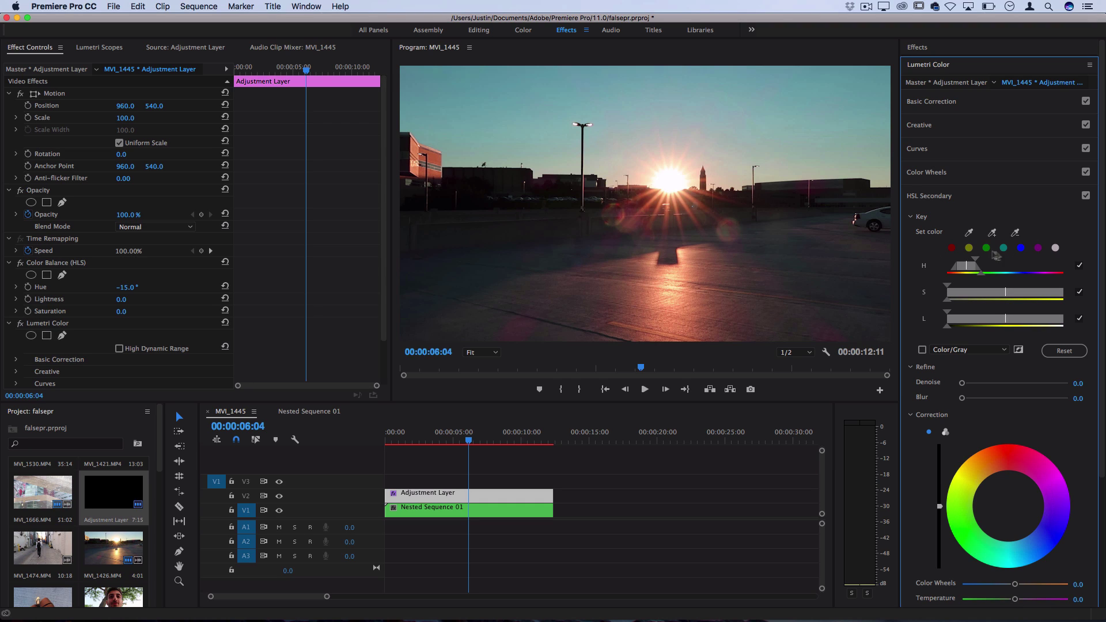
{"action": "left_click_drag", "start_coordinate": [972, 271], "coordinate": [996, 277]}
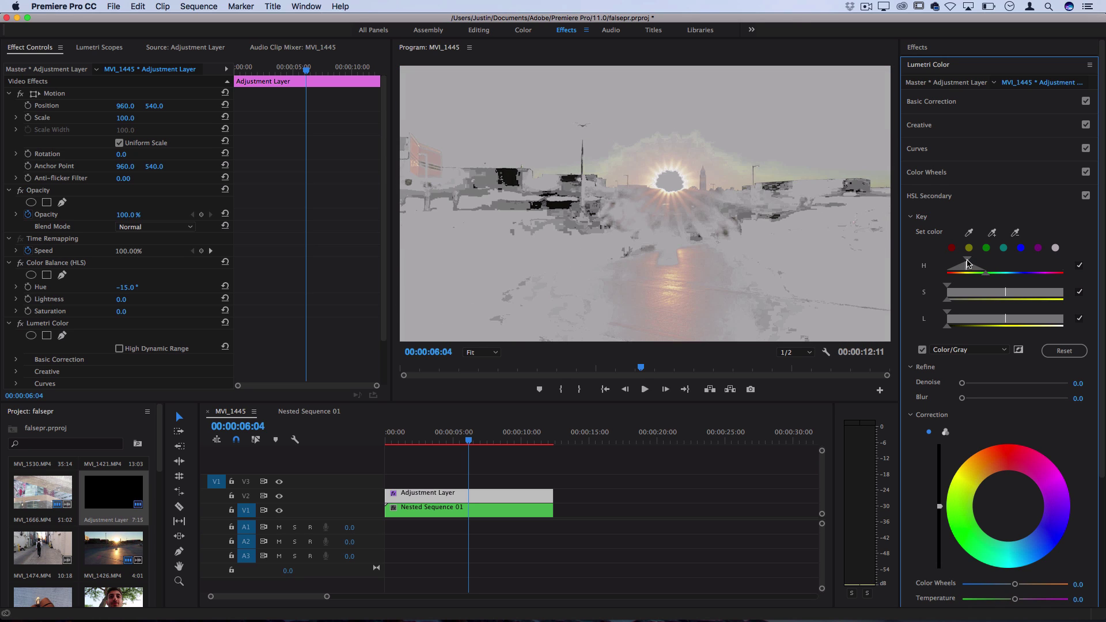
Switch the HSL Secondary mask preview to Color/Black and display it.
{"action": "left_click", "coordinate": [922, 350]}
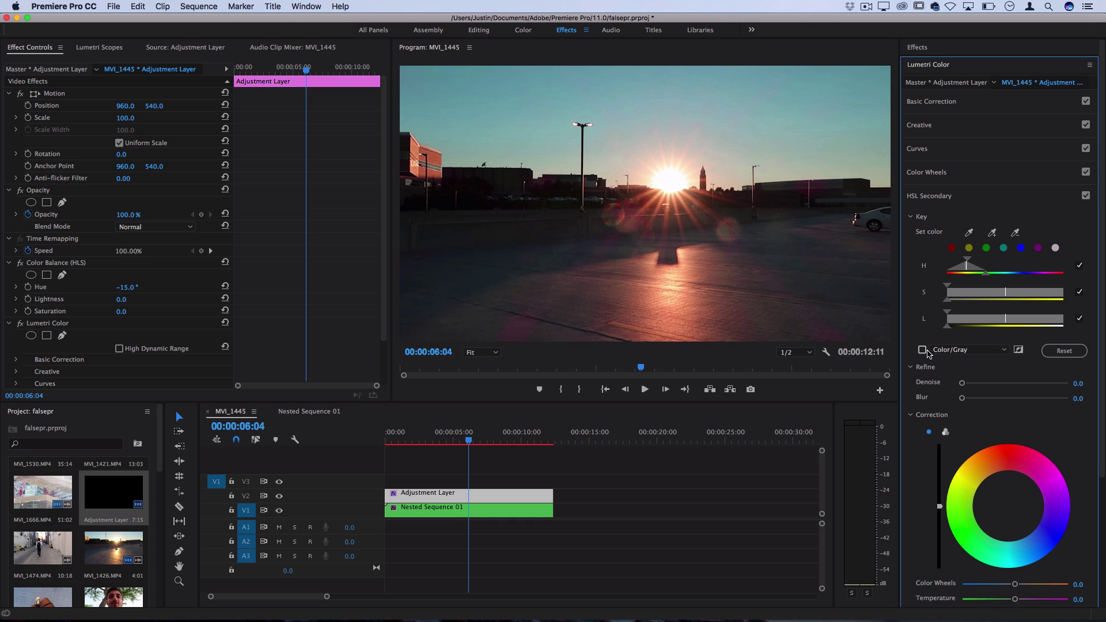
{"action": "left_click", "coordinate": [953, 352]}
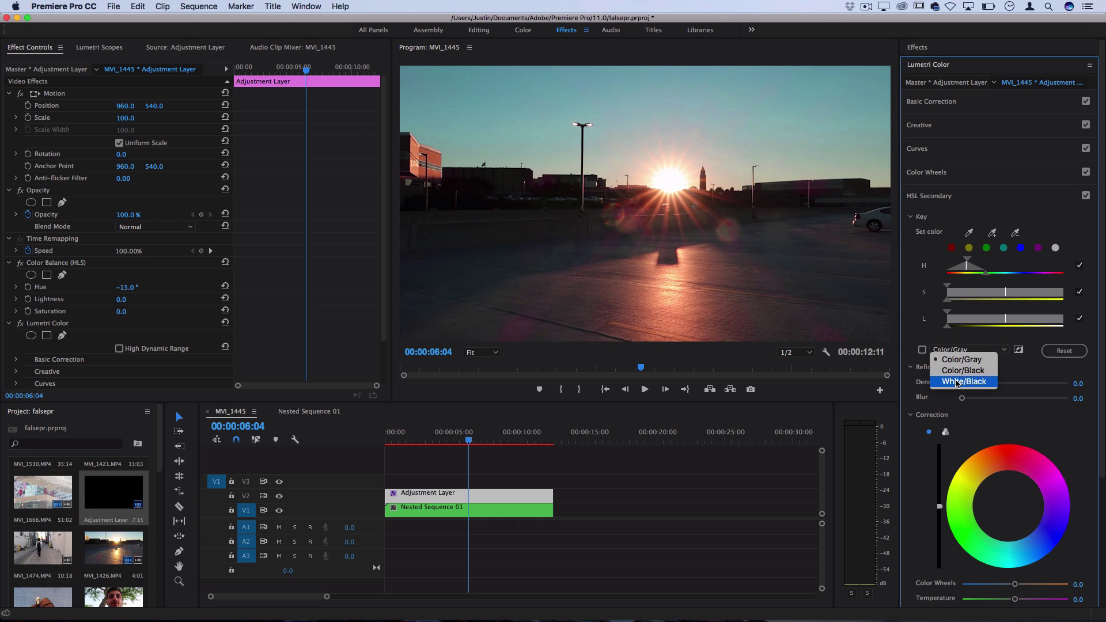
{"action": "left_click", "coordinate": [954, 370]}
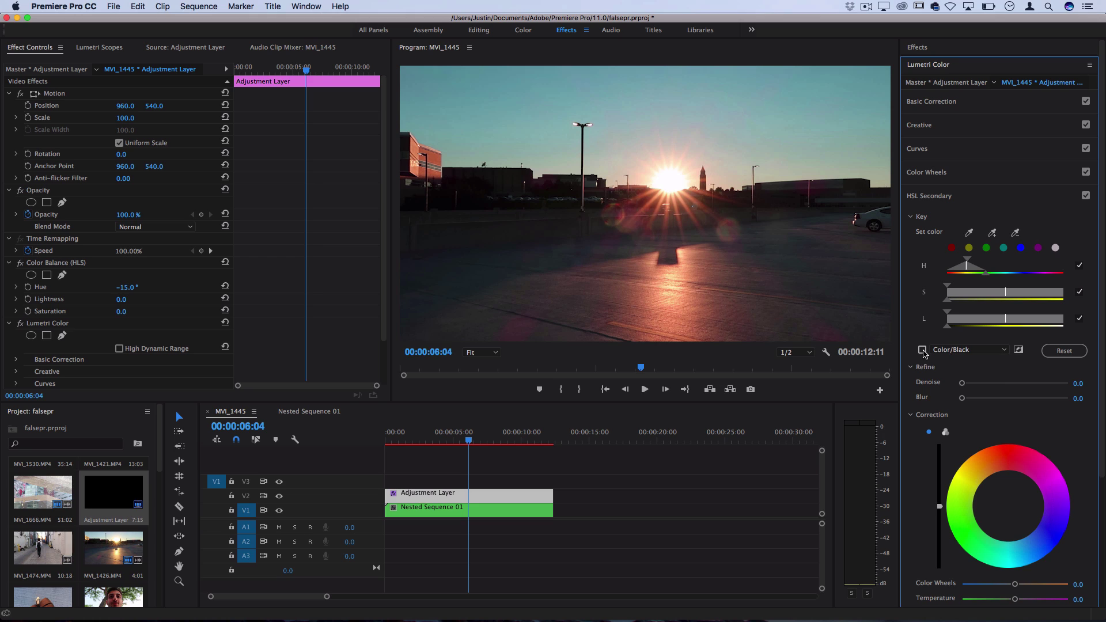
{"action": "left_click", "coordinate": [922, 350]}
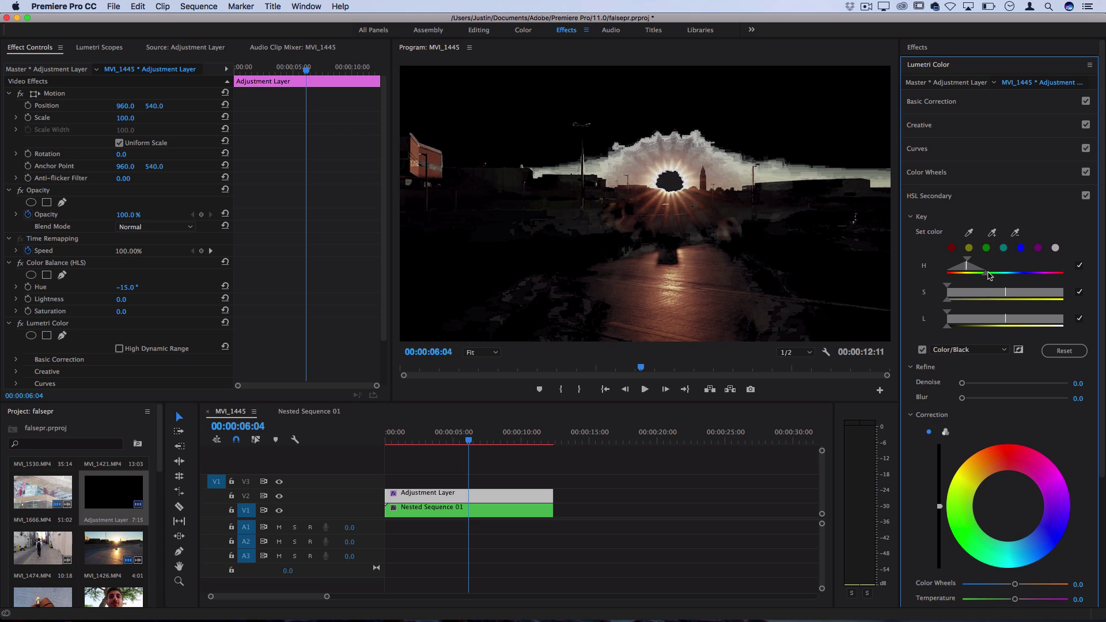
Fine-tune the yellow key's hue falloff, then key the red tones instead and widen their hue falloff.
{"action": "mouse_move", "coordinate": [987, 274]}
{"action": "left_mouse_down"}
{"action": "mouse_move", "coordinate": [998, 277]}
{"action": "mouse_move", "coordinate": [989, 275]}
{"action": "left_mouse_up"}
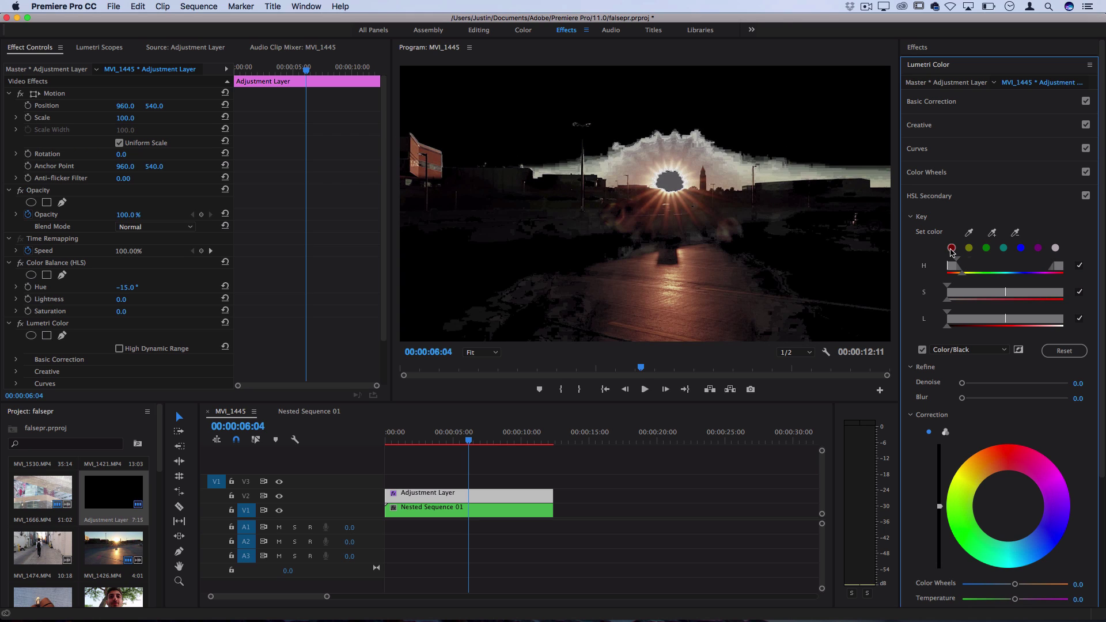
{"action": "left_click", "coordinate": [952, 248]}
{"action": "left_click_drag", "start_coordinate": [962, 278], "coordinate": [982, 276]}
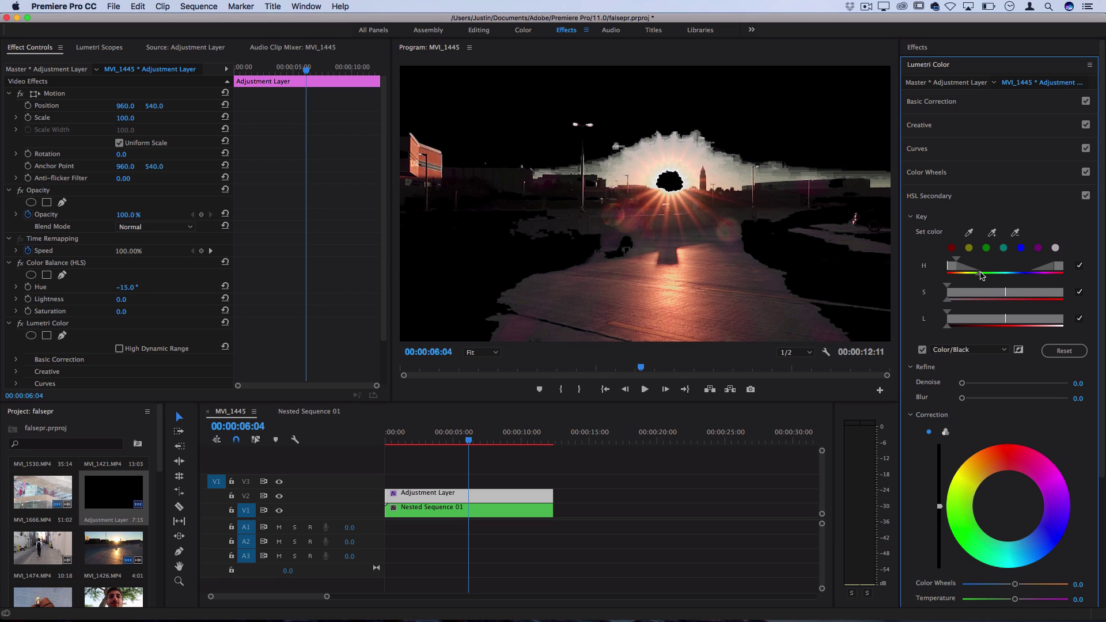
Refine the red key with a Blur of 8.3, set the correction Temperature to 37.0, and turn off the mask preview.
{"action": "scroll", "coordinate": [998, 416], "scroll_direction": "down", "scroll_amount": 2}
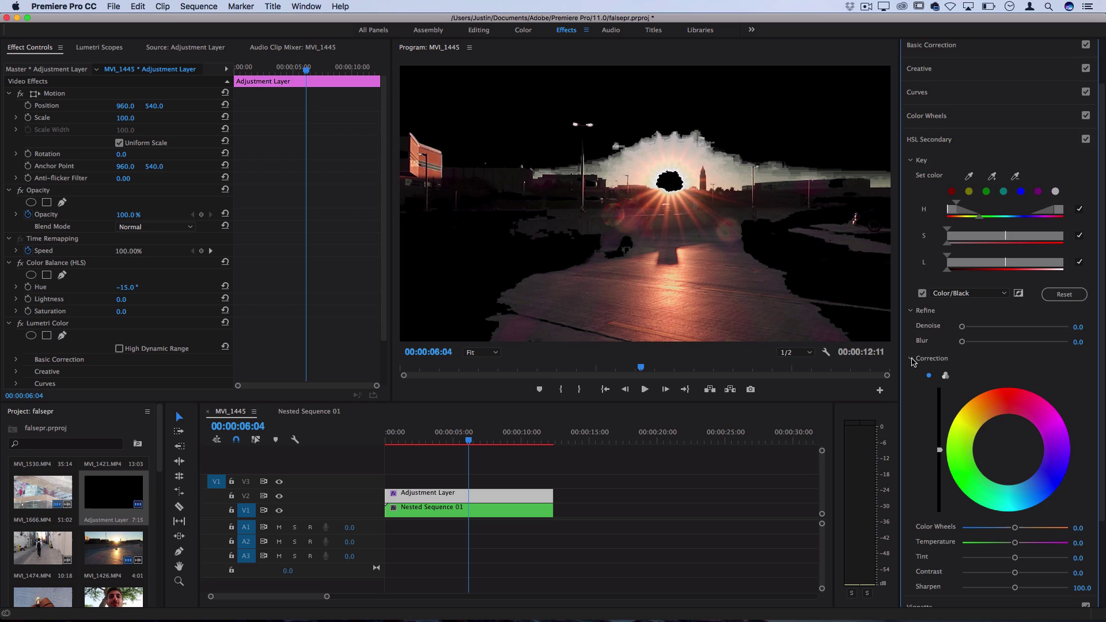
{"action": "scroll", "coordinate": [965, 417], "scroll_direction": "down", "scroll_amount": 4}
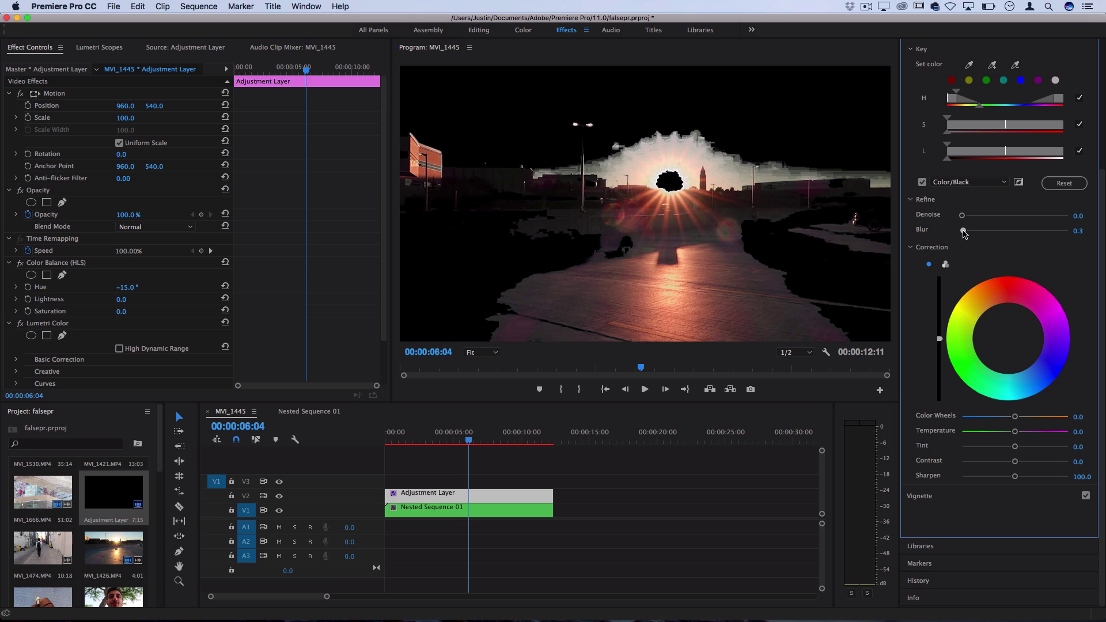
{"action": "left_click_drag", "start_coordinate": [962, 230], "coordinate": [991, 231]}
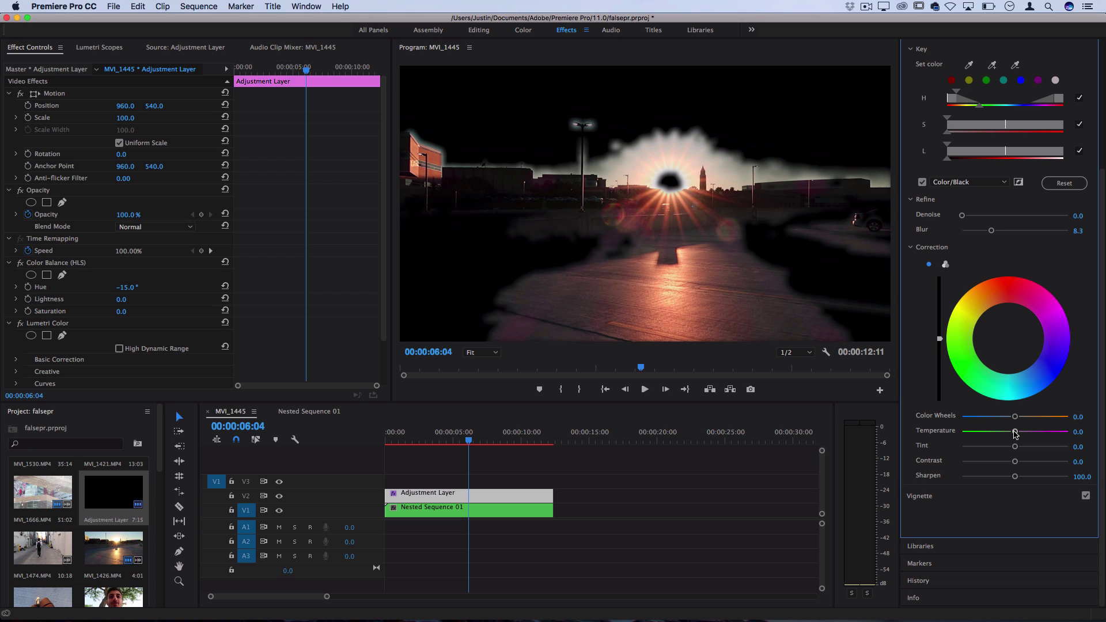
{"action": "left_click_drag", "start_coordinate": [1016, 433], "coordinate": [1036, 434]}
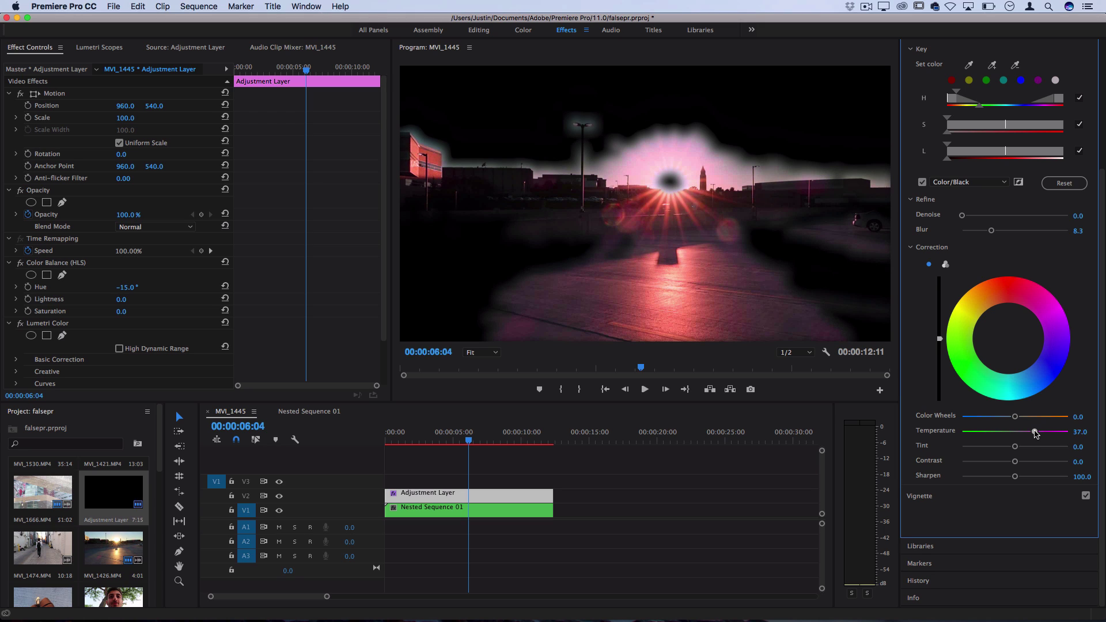
{"action": "left_click", "coordinate": [922, 183]}
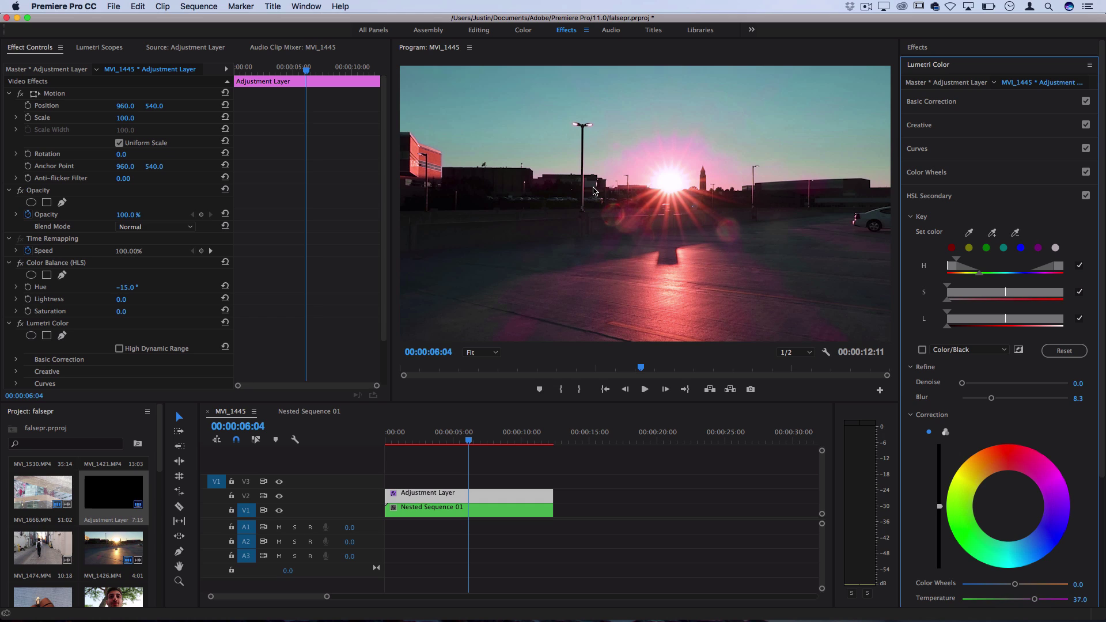
In Lumetri Color's RGB Curves, slightly lower the highlight endpoint of the green channel curve.
{"action": "left_click", "coordinate": [945, 198]}
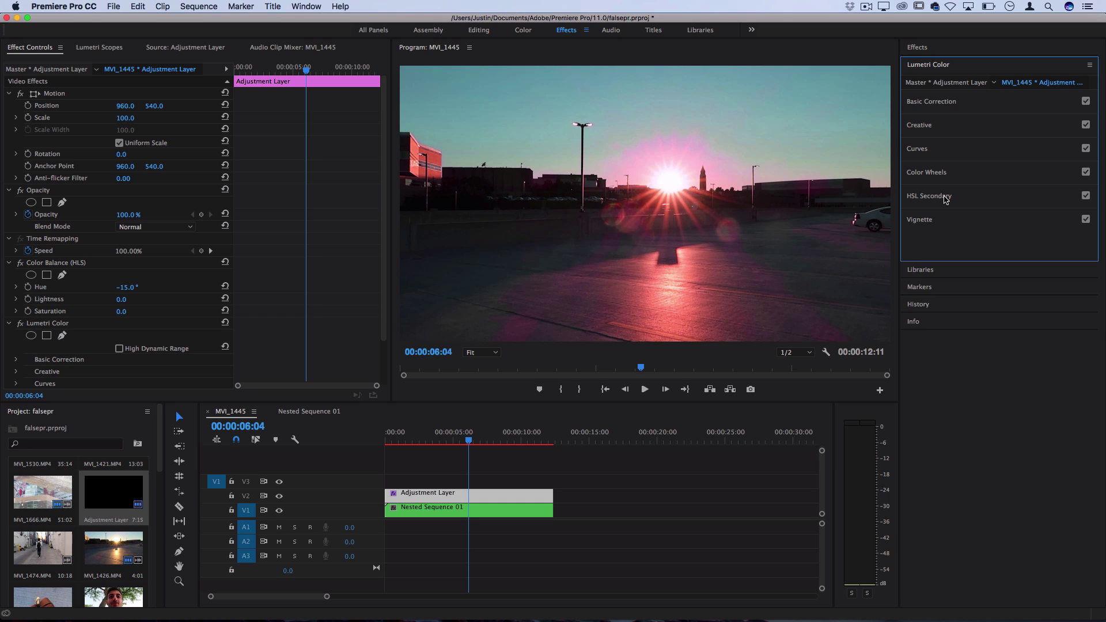
{"action": "left_click", "coordinate": [920, 151]}
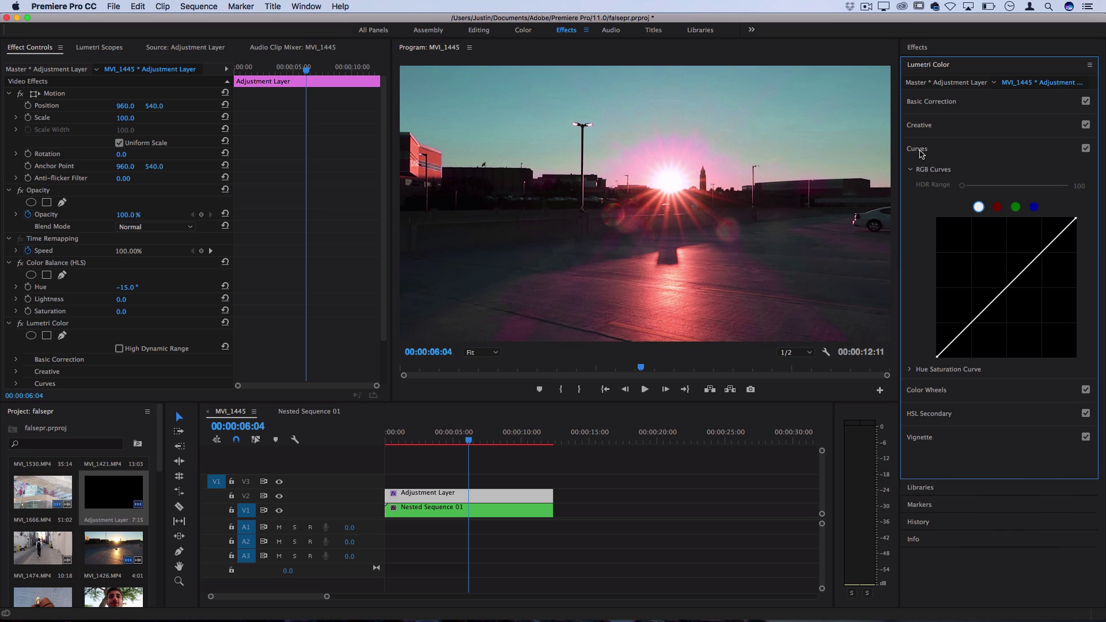
{"action": "left_click", "coordinate": [1016, 207]}
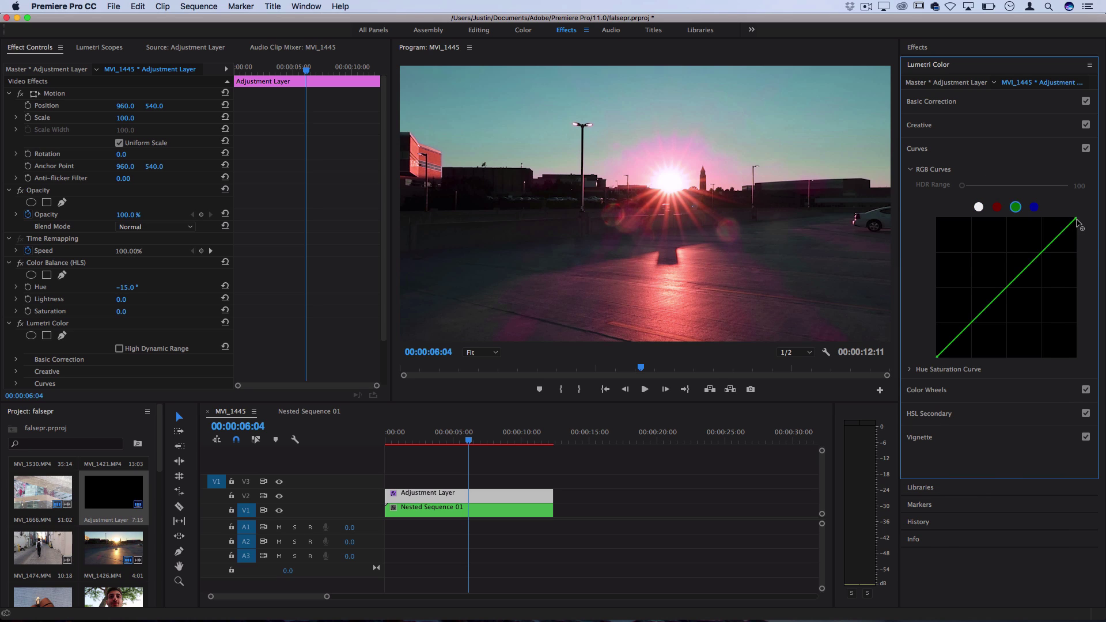
{"action": "left_click_drag", "start_coordinate": [1076, 220], "coordinate": [1084, 233]}
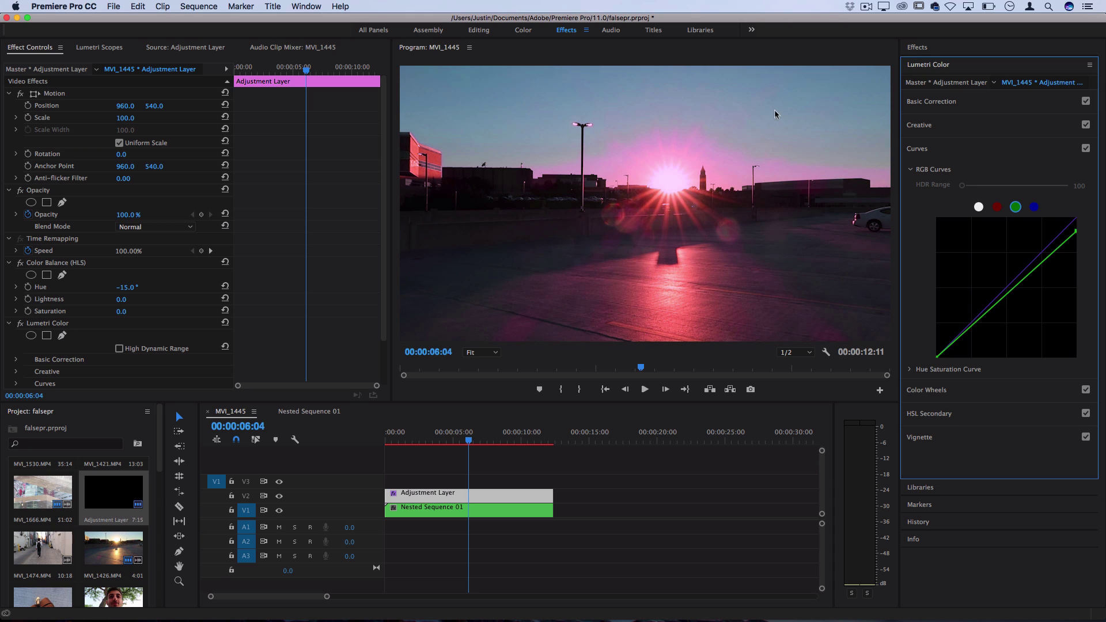
Shape the red channel curve into a slight S, and anchor the blue curve's midpoint while lifting its shadows and lowering its highlights.
{"action": "left_click", "coordinate": [997, 208]}
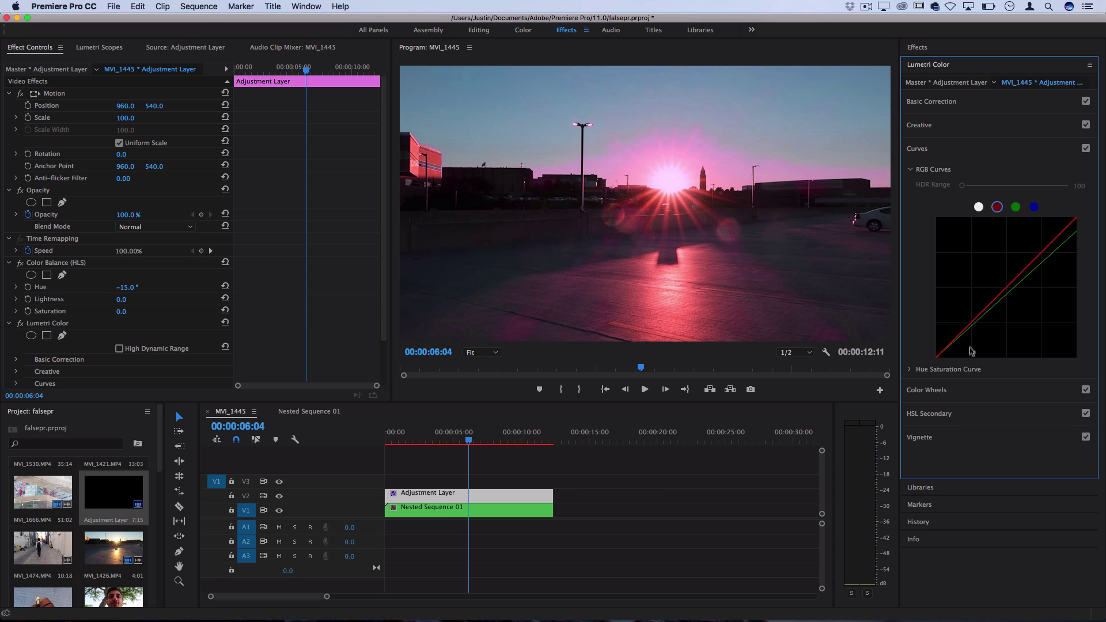
{"action": "left_click_drag", "start_coordinate": [971, 324], "coordinate": [971, 330]}
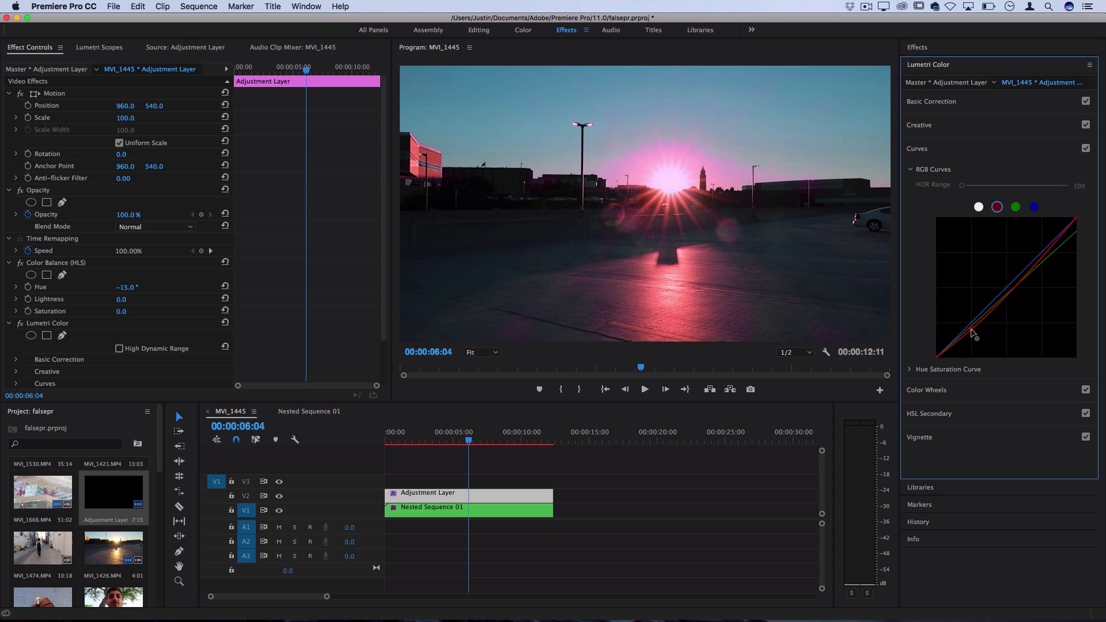
{"action": "left_click", "coordinate": [1050, 244]}
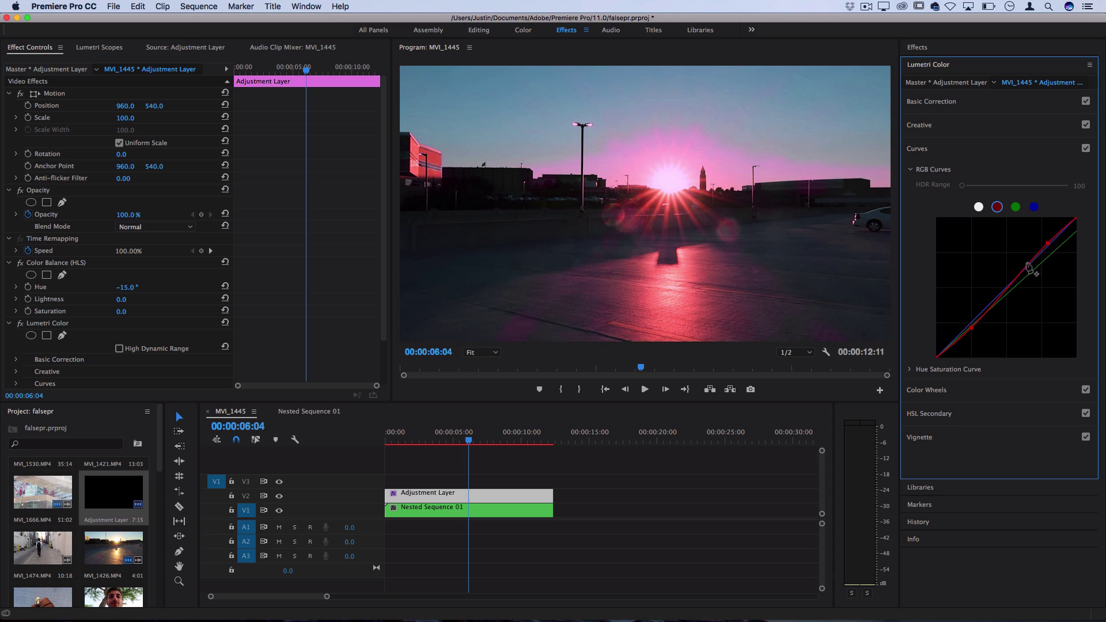
{"action": "left_click", "coordinate": [1034, 207]}
{"action": "left_click_drag", "start_coordinate": [1010, 294], "coordinate": [1007, 289]}
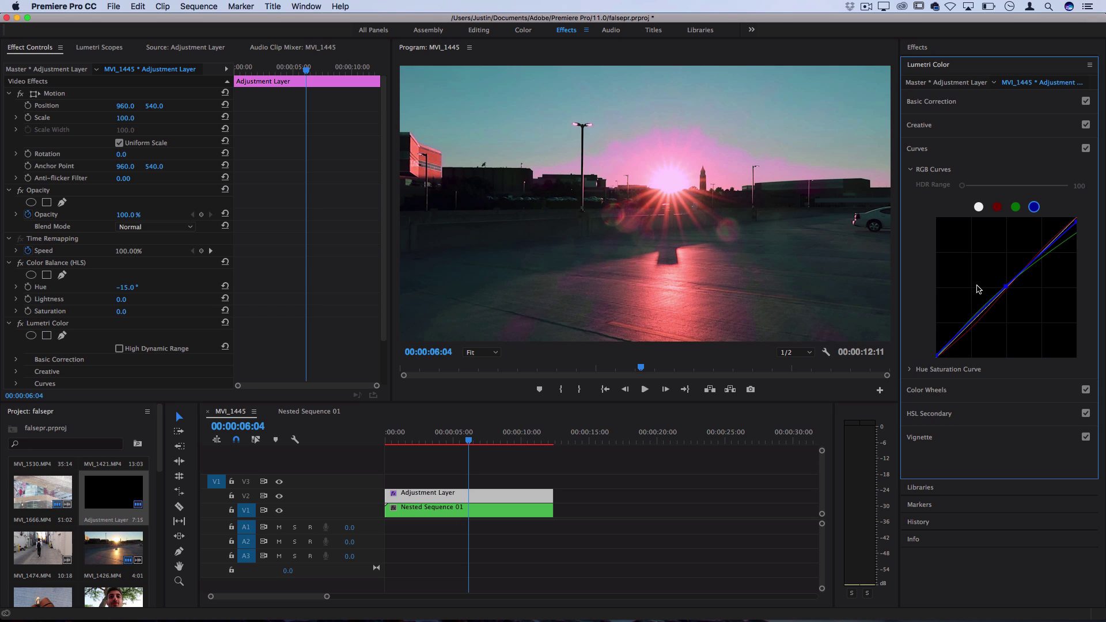
Shape the master RGB curve into an S with darker shadows, an anchored midpoint and a slightly lifted black point.
{"action": "left_click", "coordinate": [979, 208]}
{"action": "left_click", "coordinate": [950, 345]}
{"action": "left_click", "coordinate": [1007, 285]}
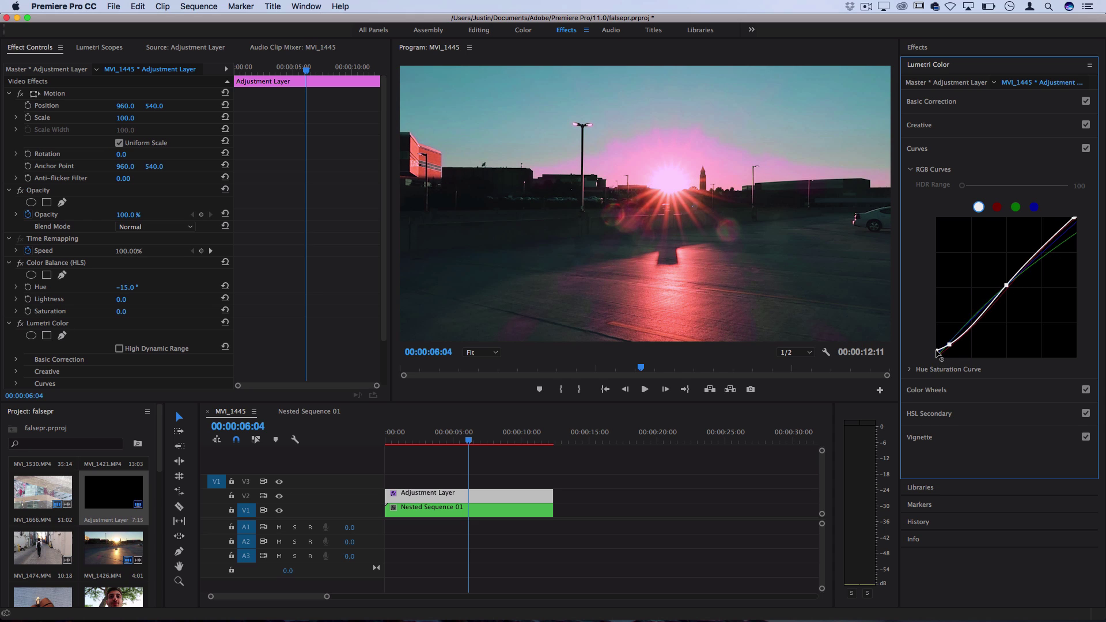
{"action": "left_click", "coordinate": [918, 149]}
Play the graded sequence from its start to review the look on the different shots.
{"action": "key", "text": "Home"}
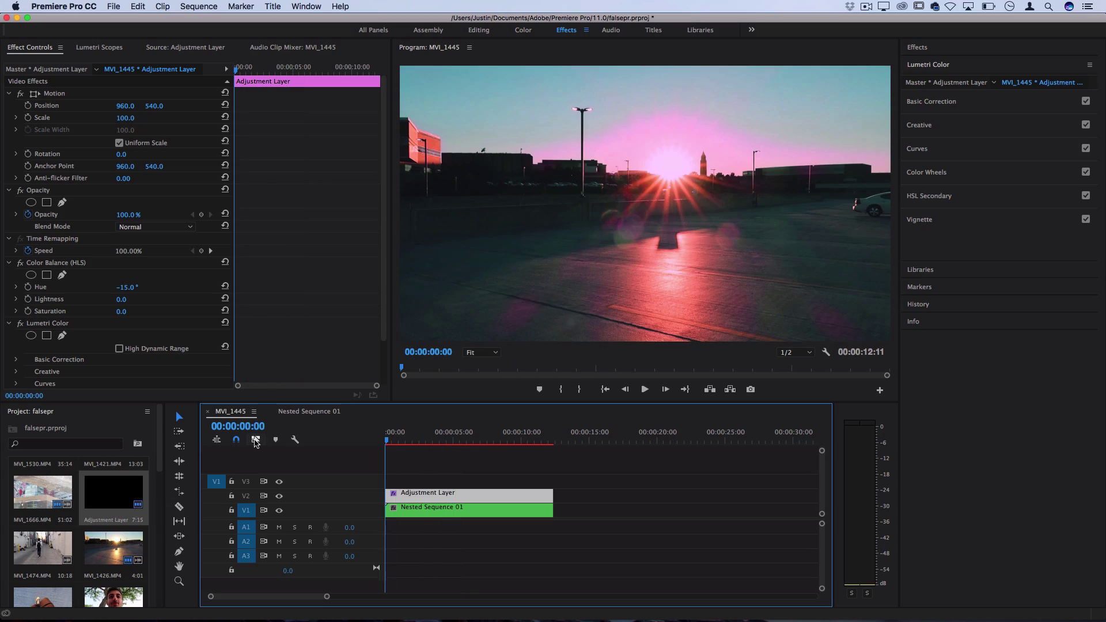
{"action": "key", "text": "space"}
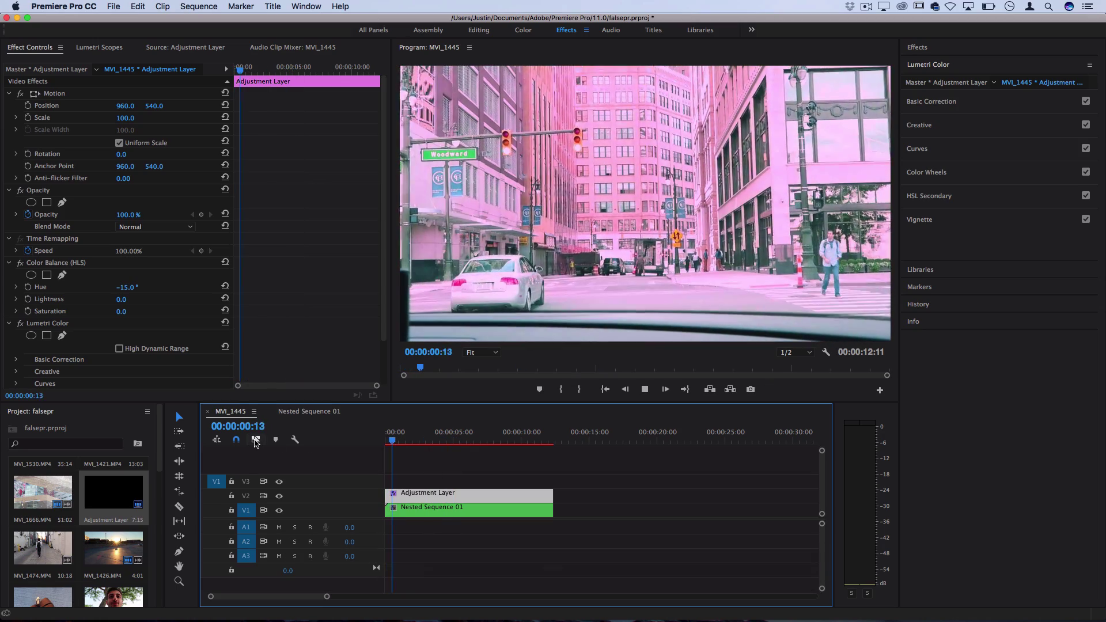
{"action": "key", "text": "n"}
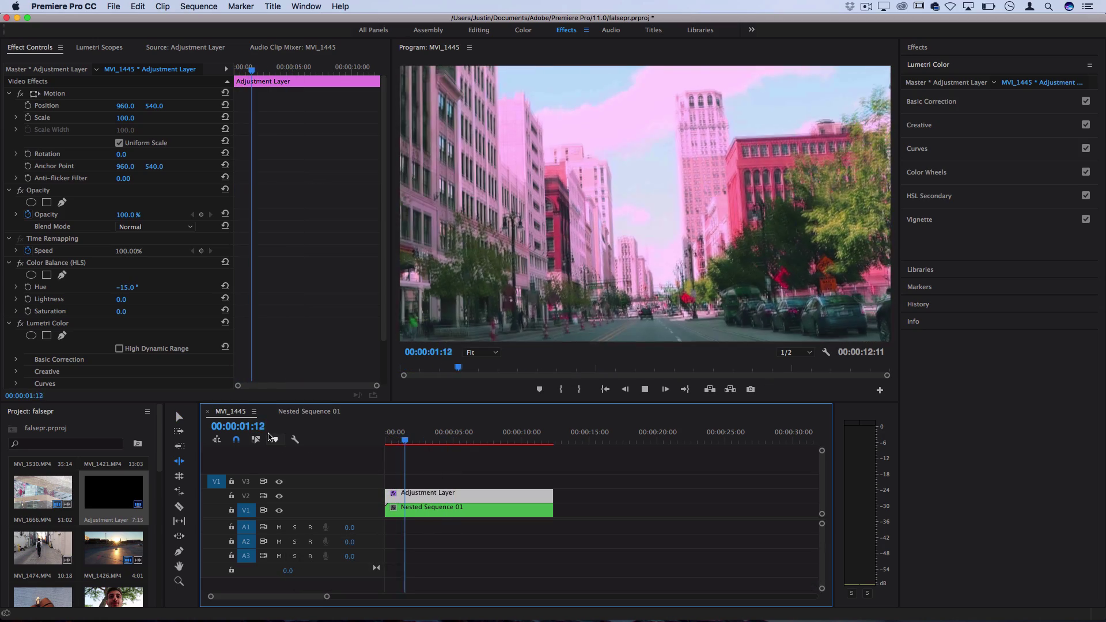